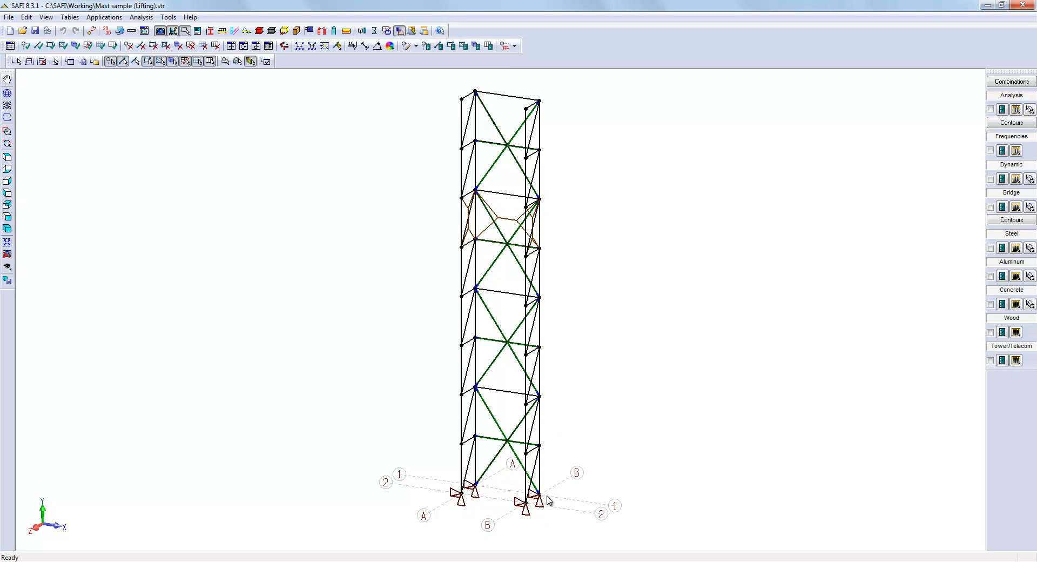
Step: Remove all support conditions from the four joints at the mast's base
scroll(506, 540, down, 1)
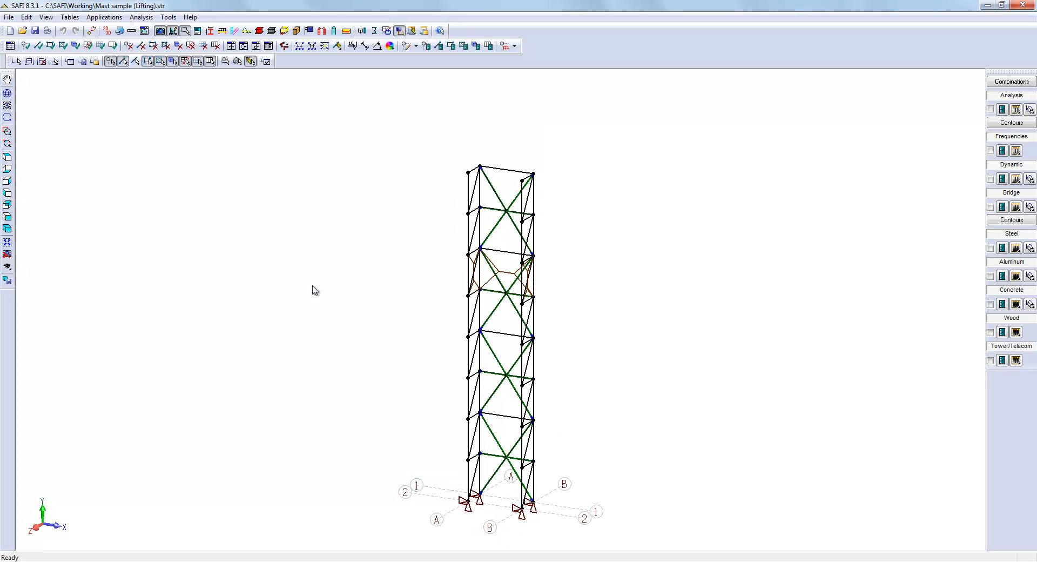
click(16, 60)
drag(489, 511, 565, 540)
click(426, 47)
click(575, 250)
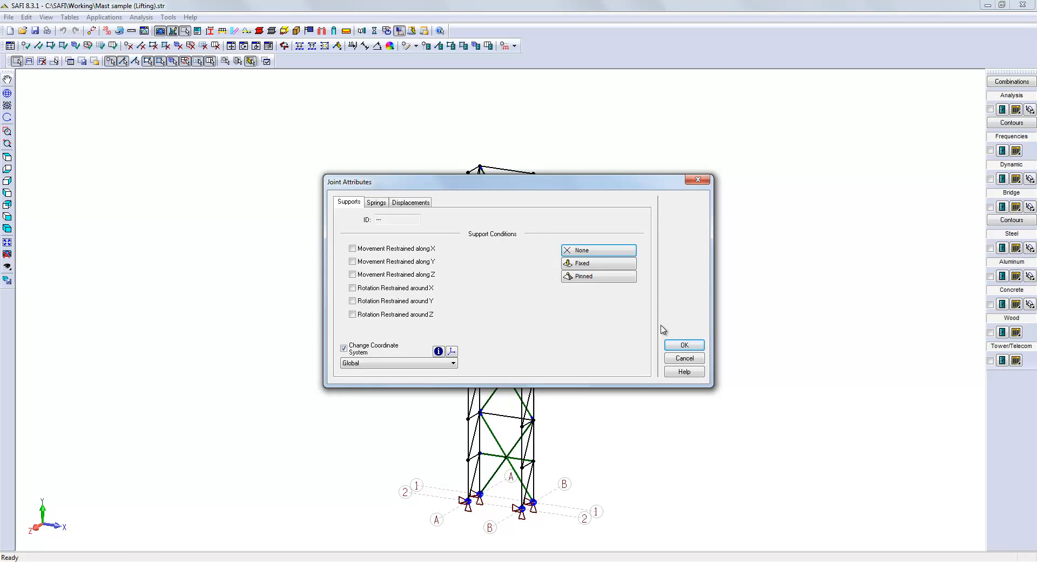
click(684, 345)
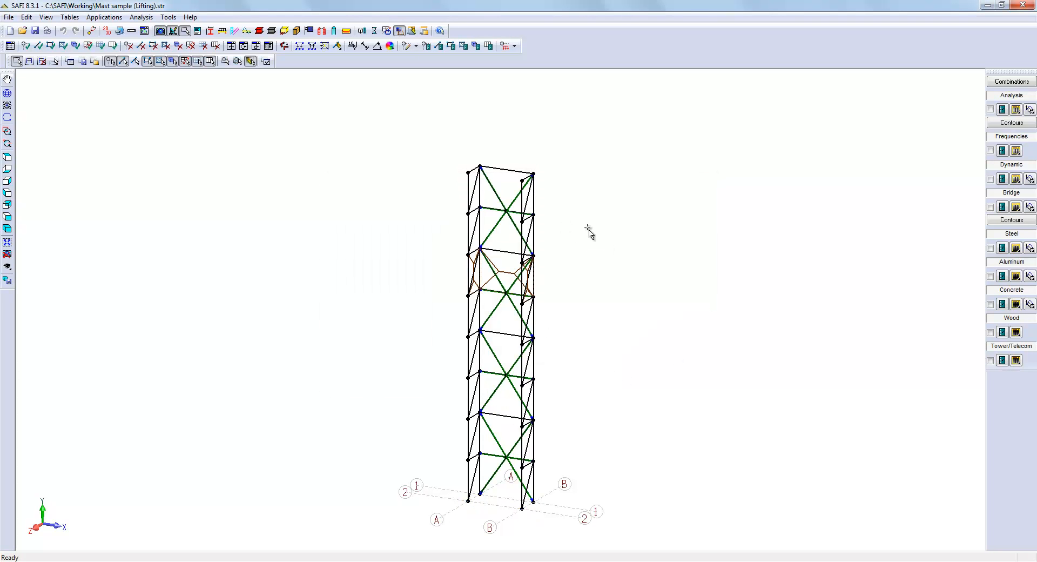
Step: Extrude the joints and members at the mast's top by 2 ft along Y with one copy, including loads and attributes
drag(453, 154, 543, 192)
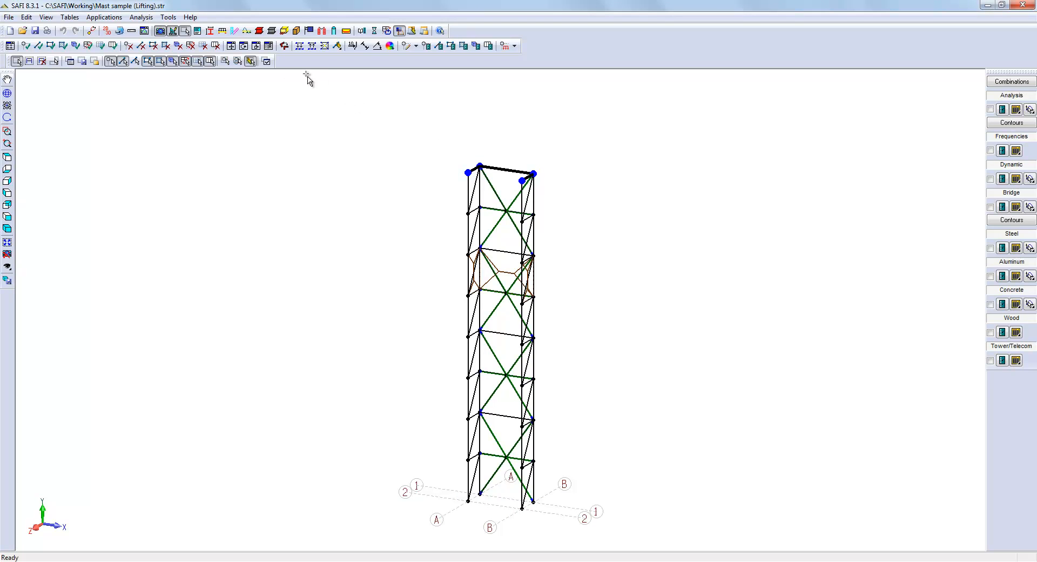
click(230, 46)
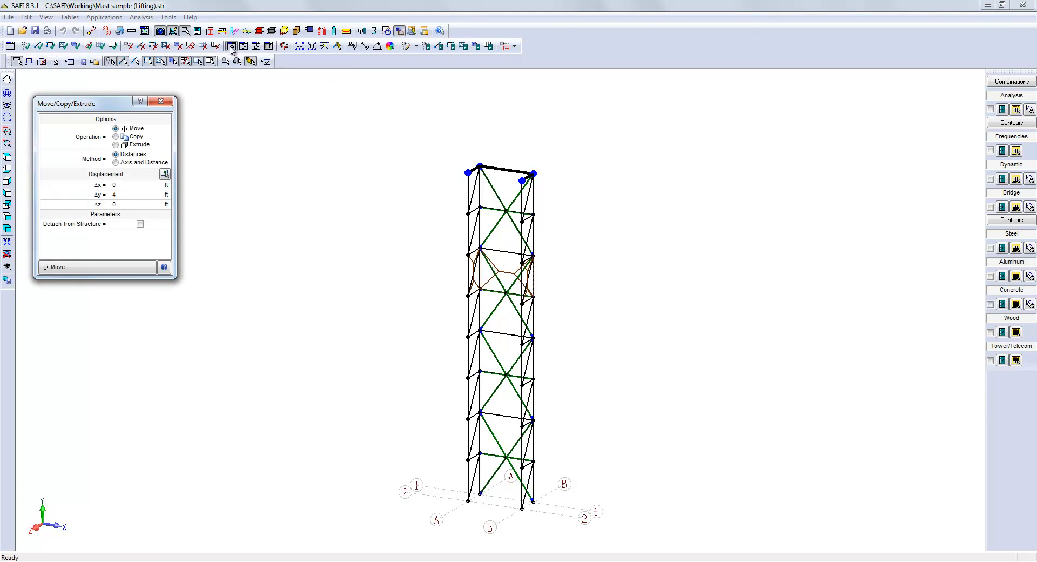
click(136, 145)
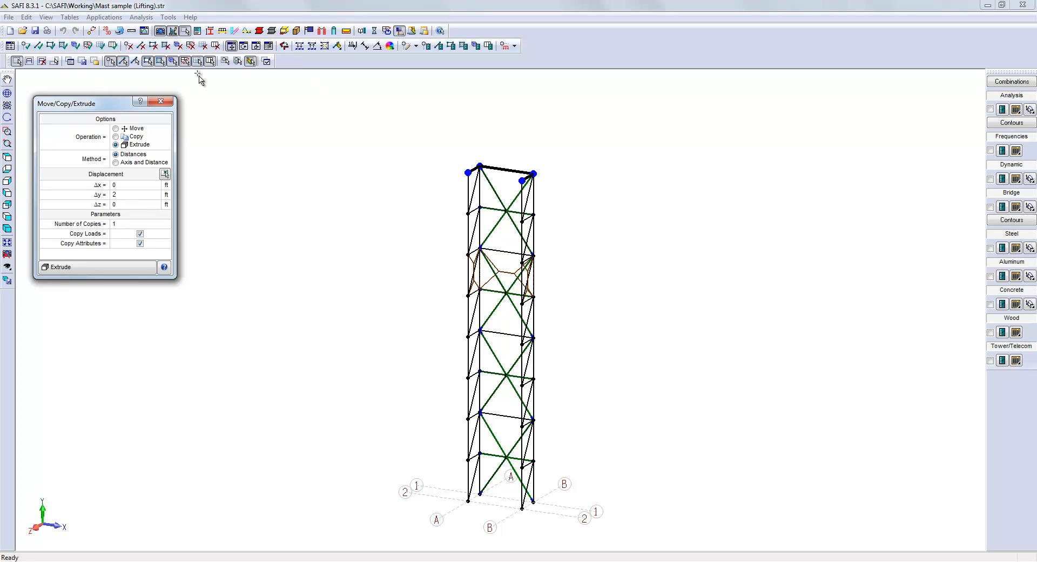
click(133, 268)
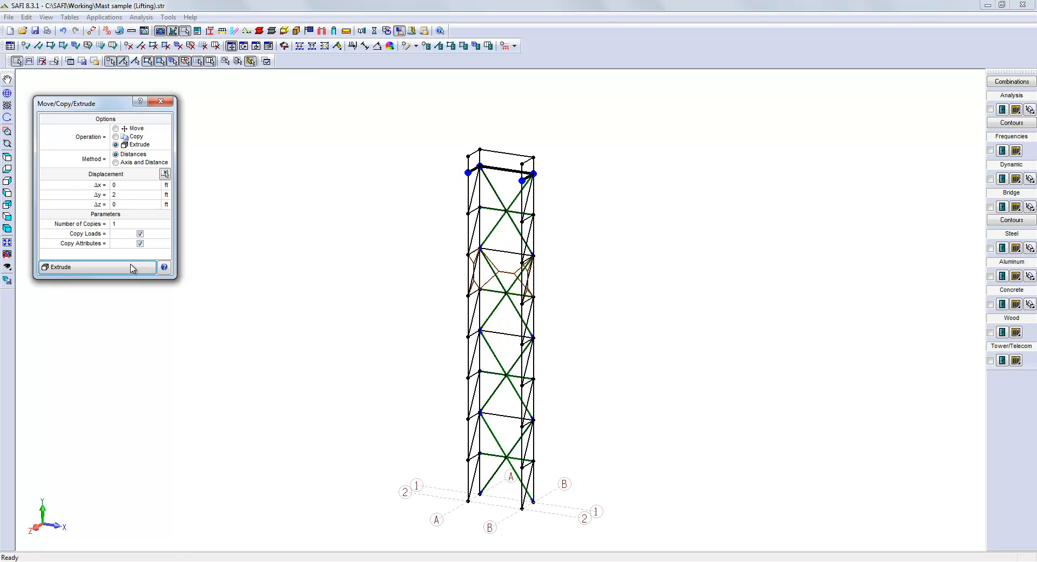
Step: Copy the new long top member to the open side of the frame, with a 3 ft displacement along Z picked between two corner joints
click(507, 154)
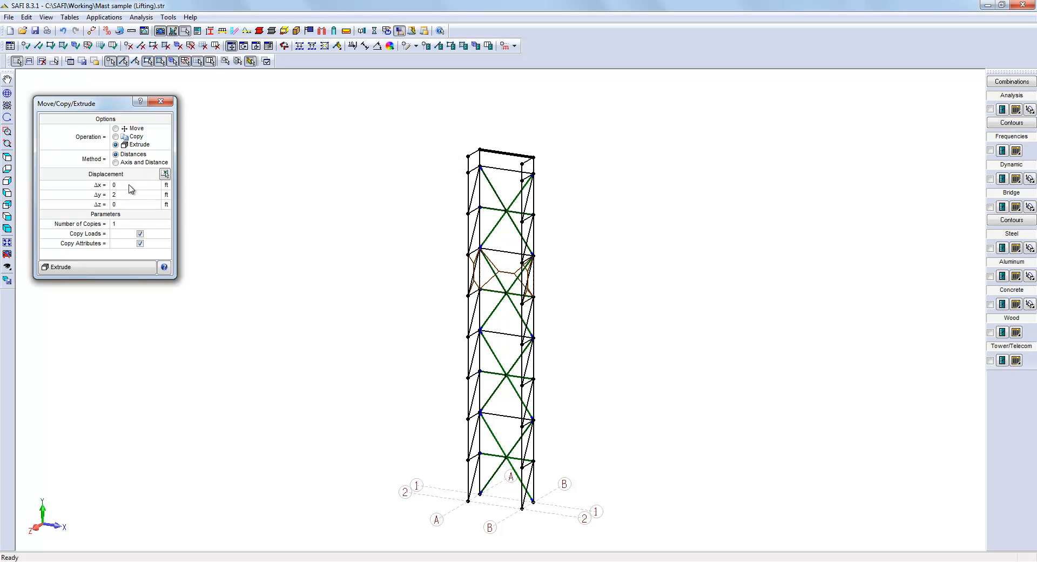
click(134, 137)
click(164, 175)
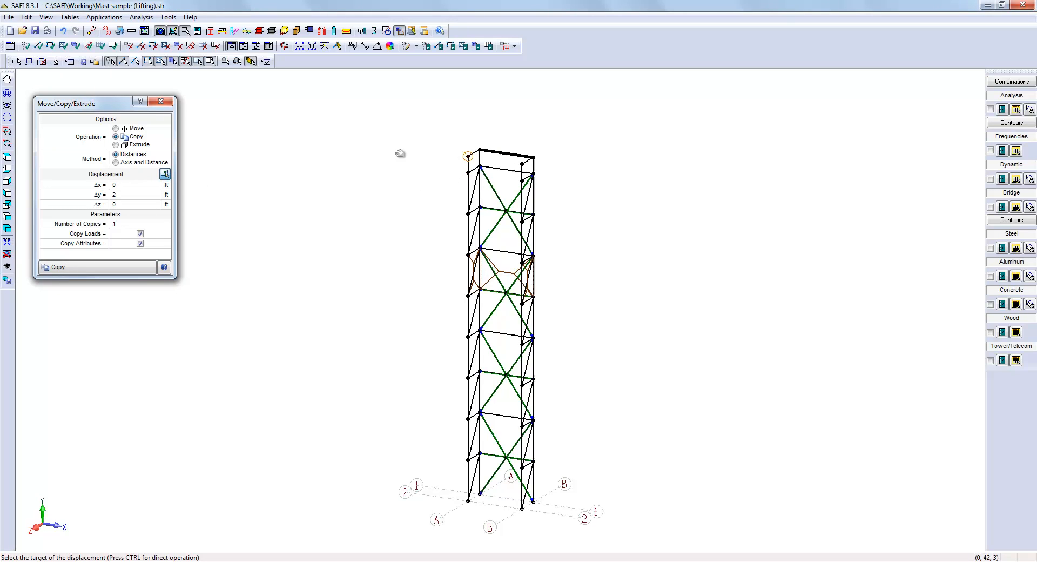
click(480, 150)
click(469, 157)
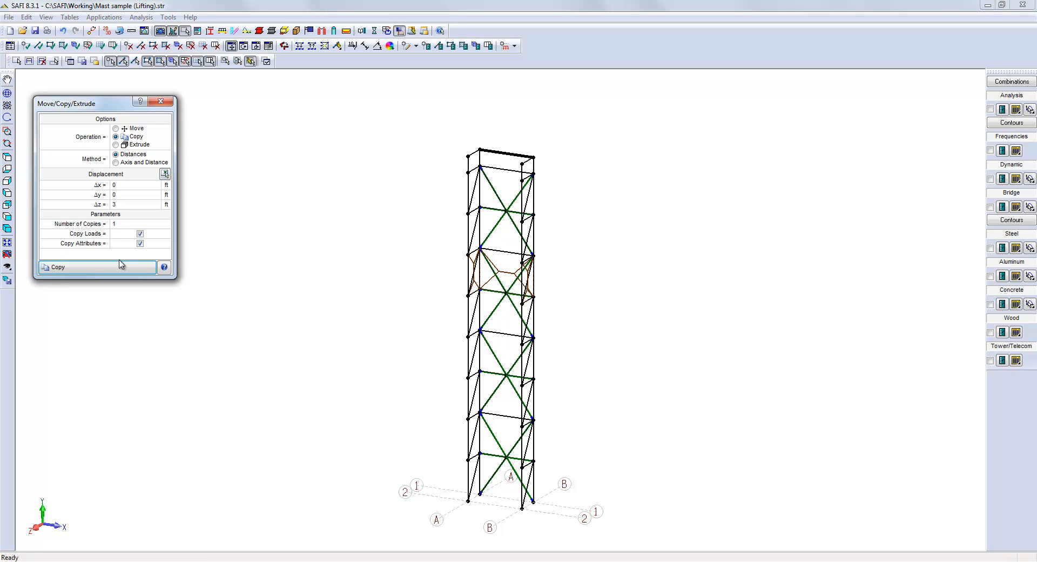
Step: For the four short verticals at the mast's top, add the circular imperial bar section RB1 in material 350W from the Bars library
click(483, 166)
click(480, 163)
ctrl+click(468, 164)
ctrl+click(534, 165)
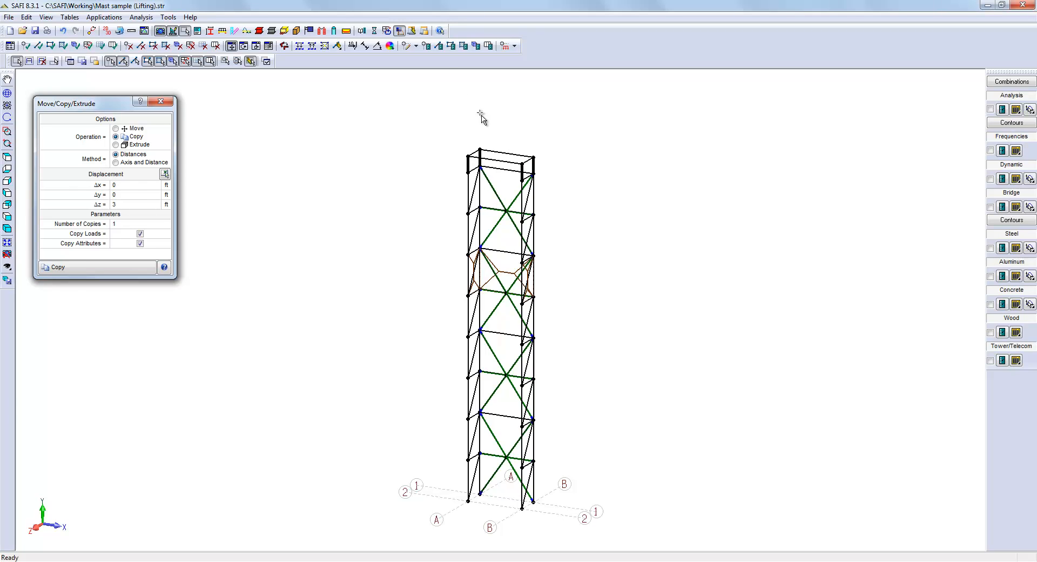
click(439, 47)
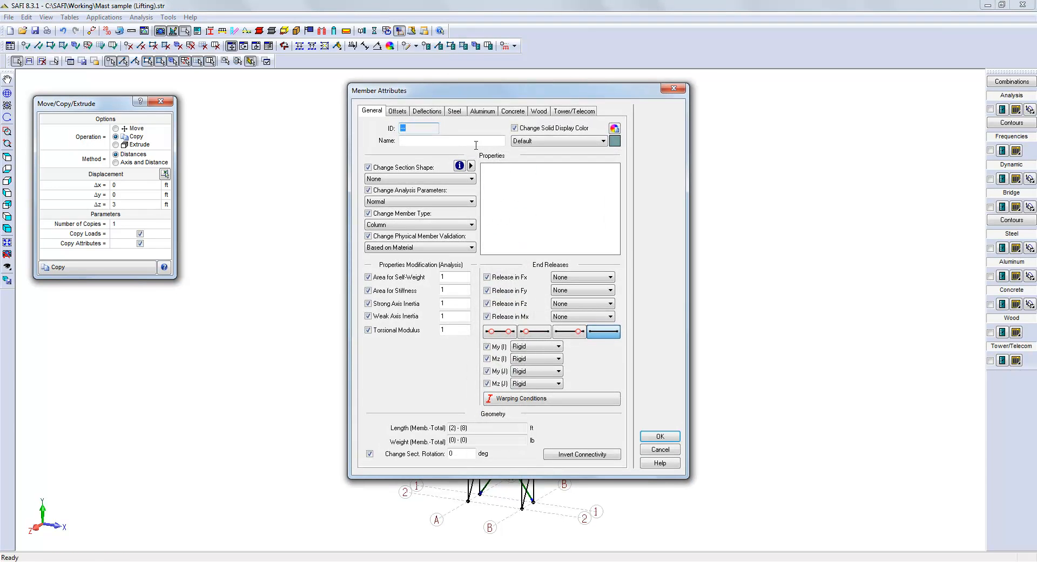
click(470, 165)
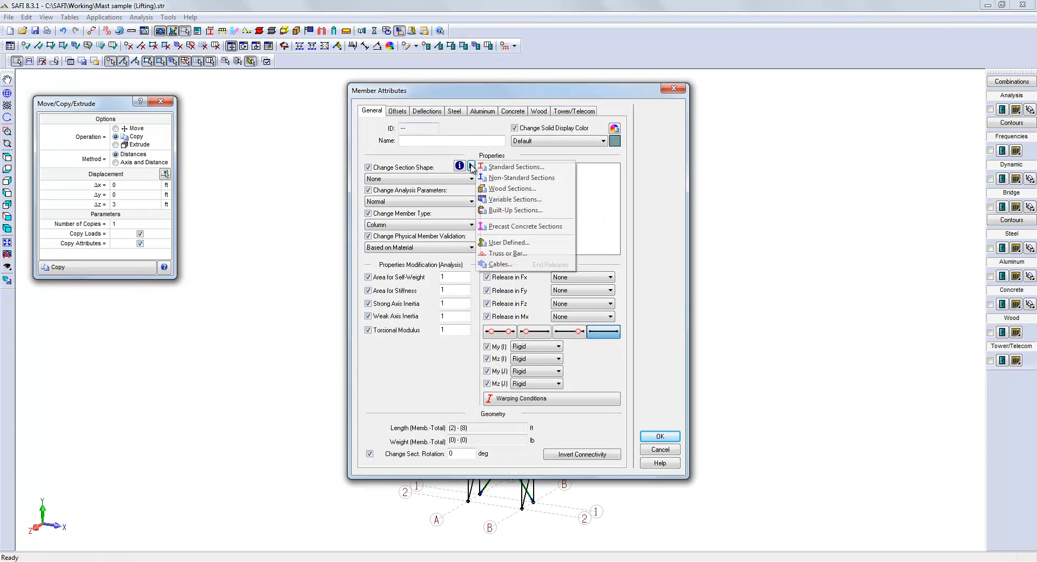
click(511, 168)
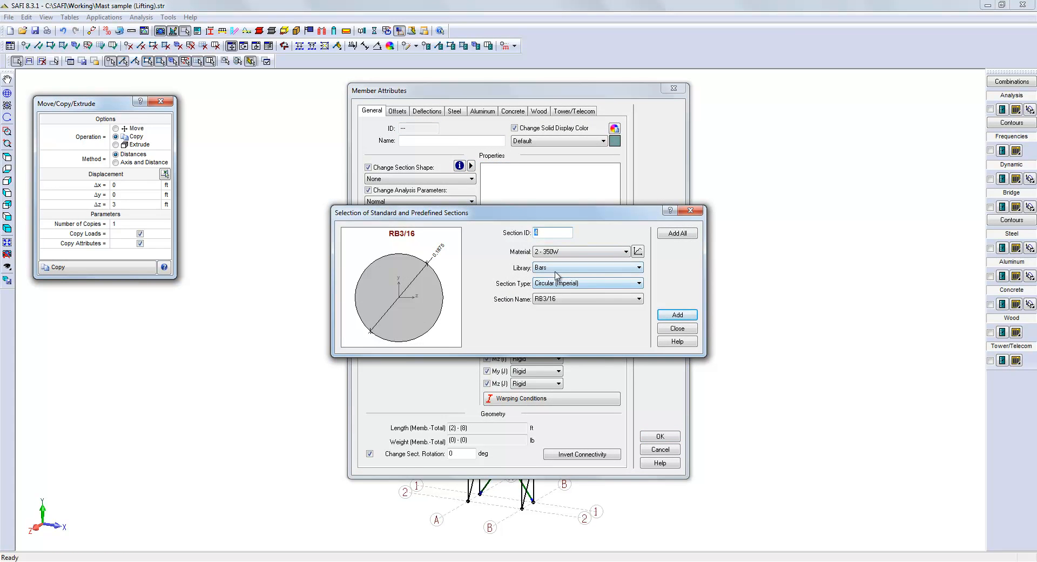
click(568, 268)
click(567, 285)
click(571, 301)
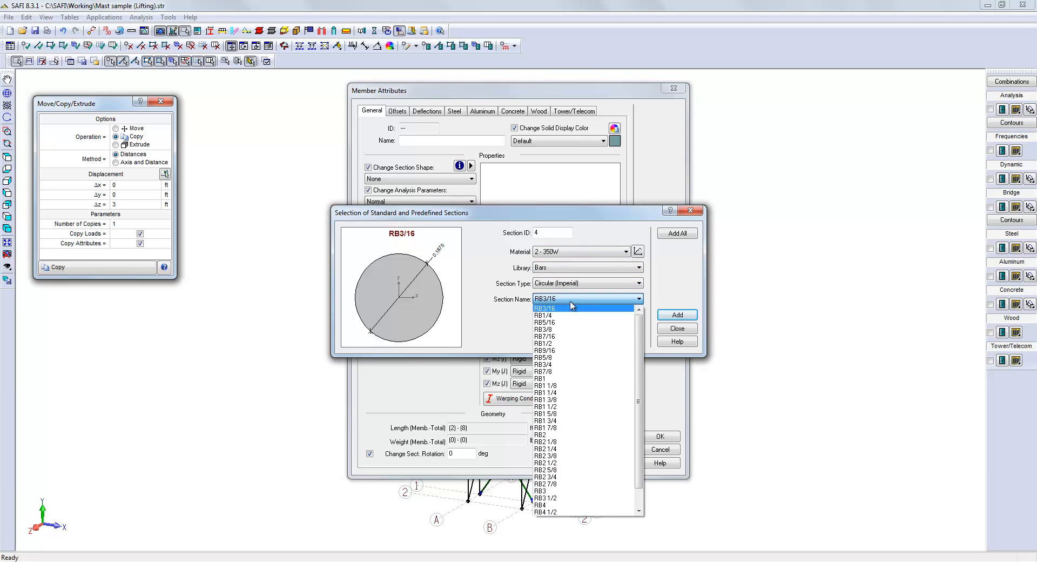
click(575, 381)
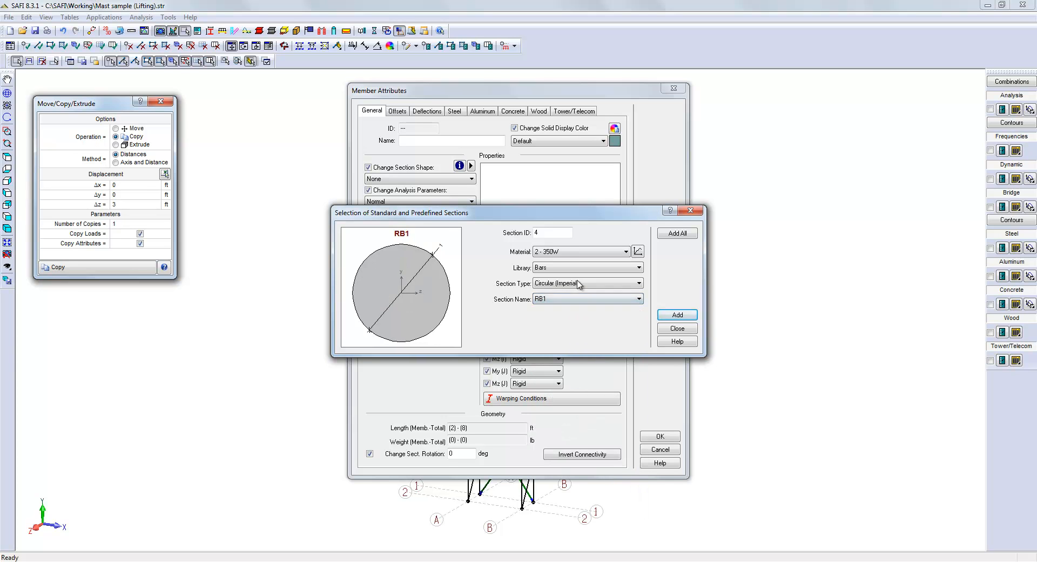
click(670, 316)
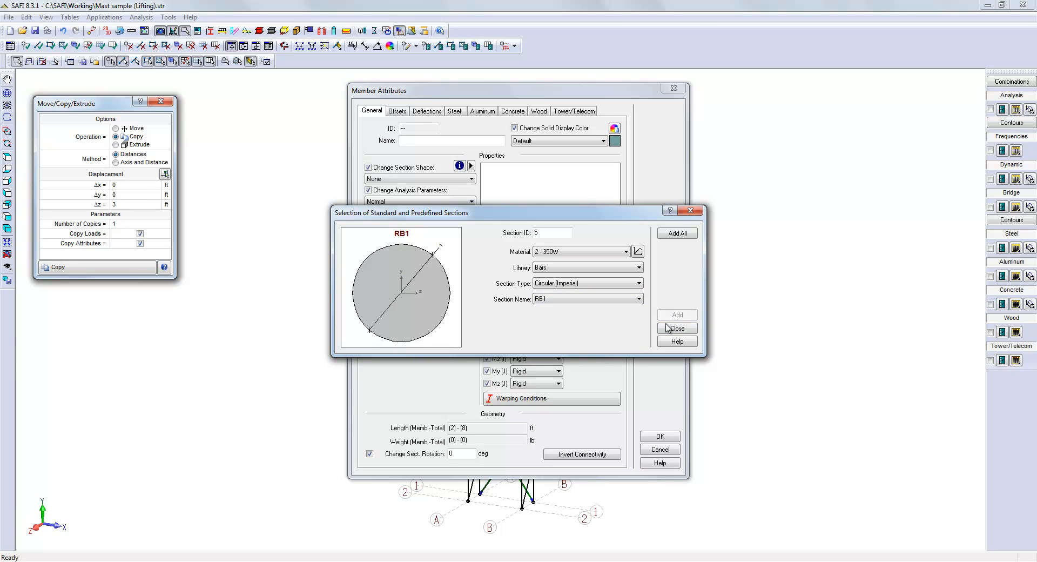
click(670, 328)
Step: Assign the RB1 [350W] section to the four selected short verticals
click(423, 179)
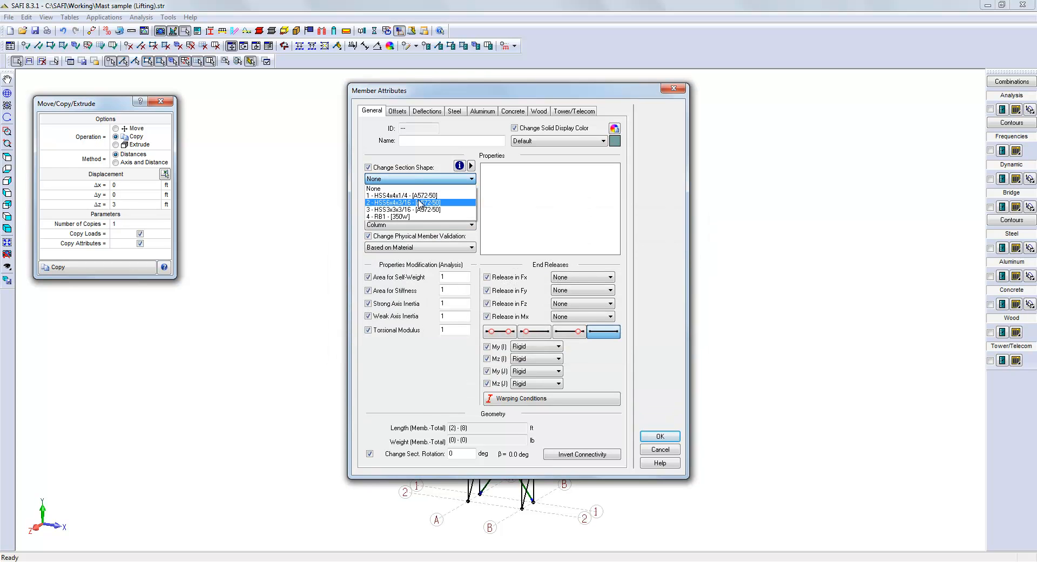
click(419, 216)
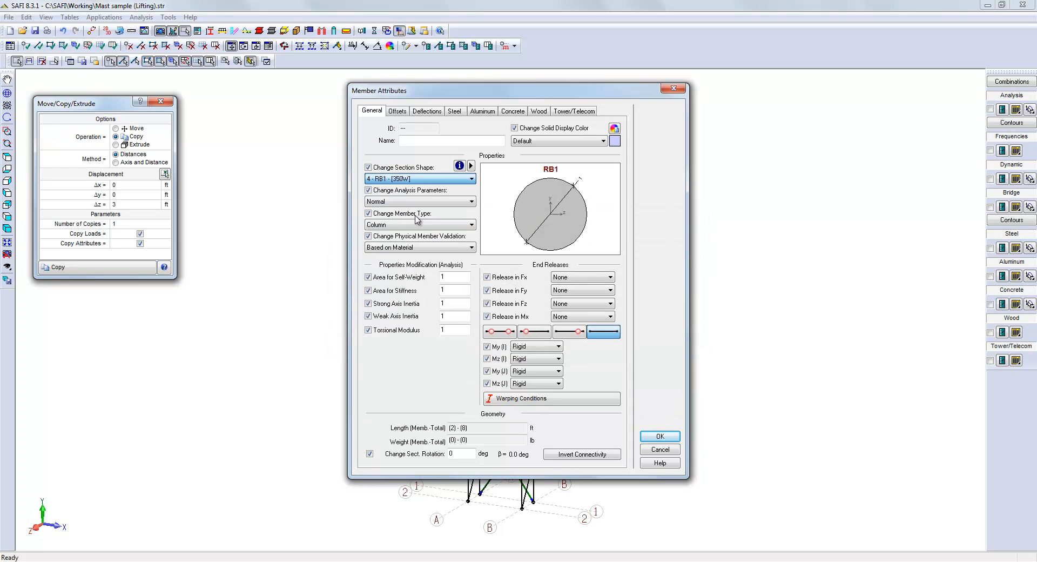
click(660, 436)
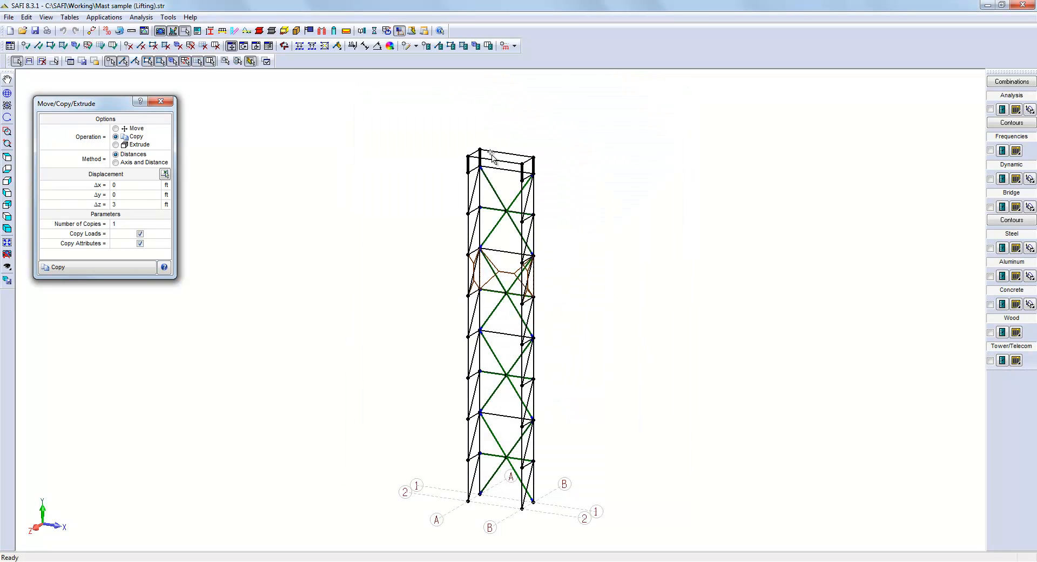
Step: Draw two crossing diagonal members between the four corner joints of the top rectangle
drag(457, 142, 543, 171)
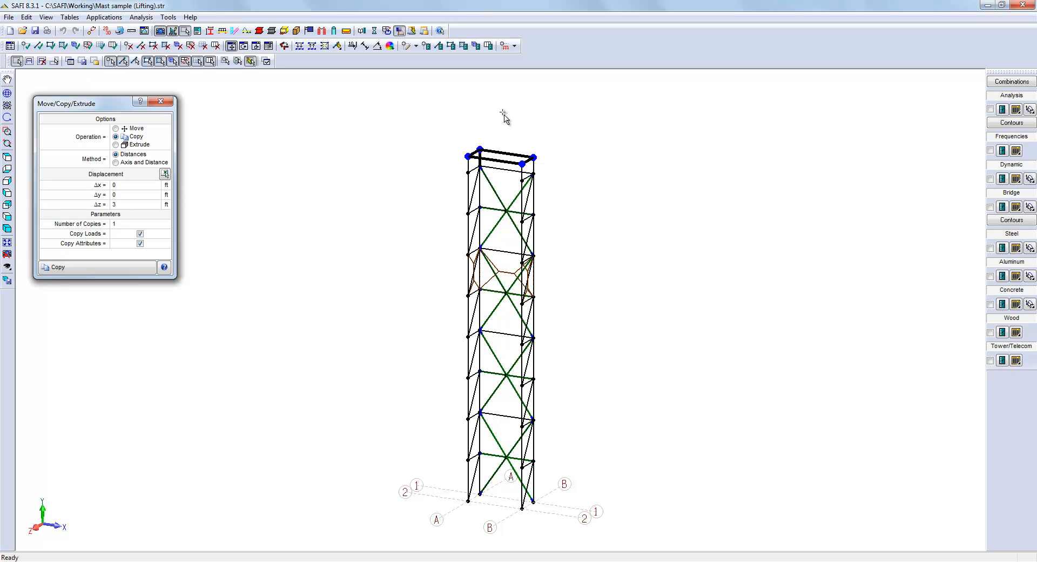
click(39, 46)
click(480, 149)
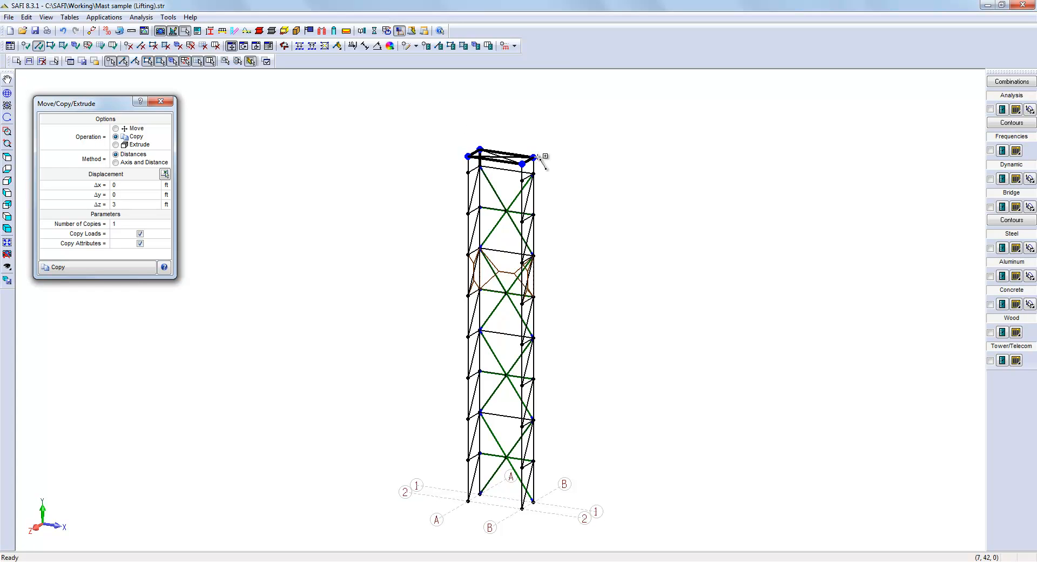
scroll(500, 152, up, 8)
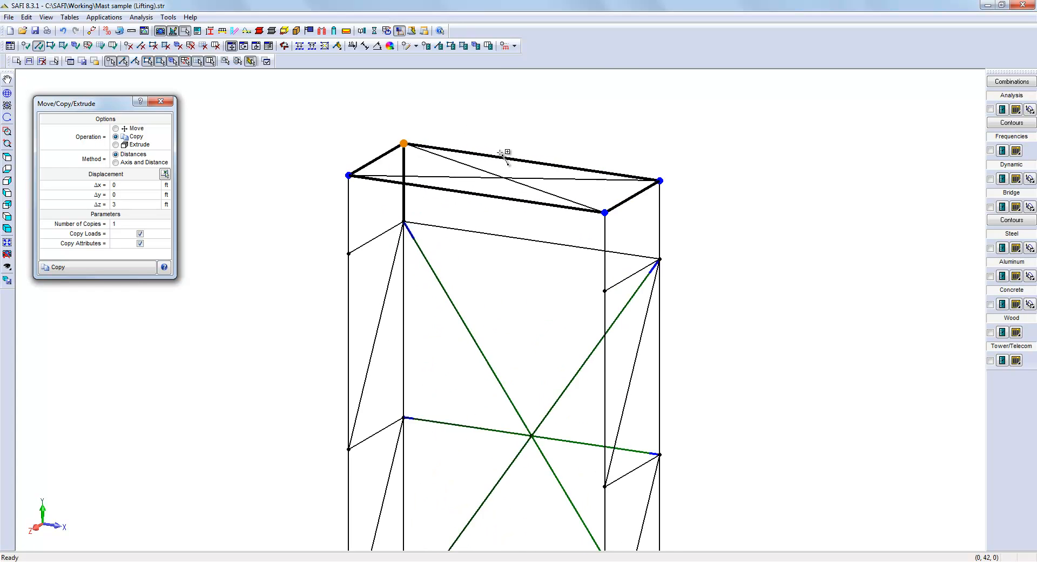
Step: Attach the two crossing top diagonals at their intersection, cutting them into independent members
click(512, 193)
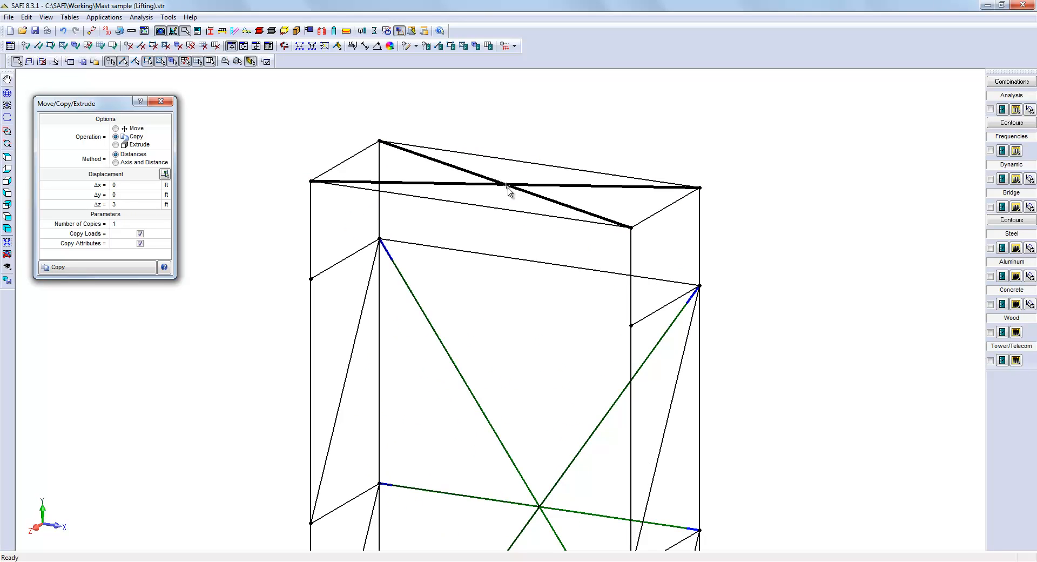
click(324, 46)
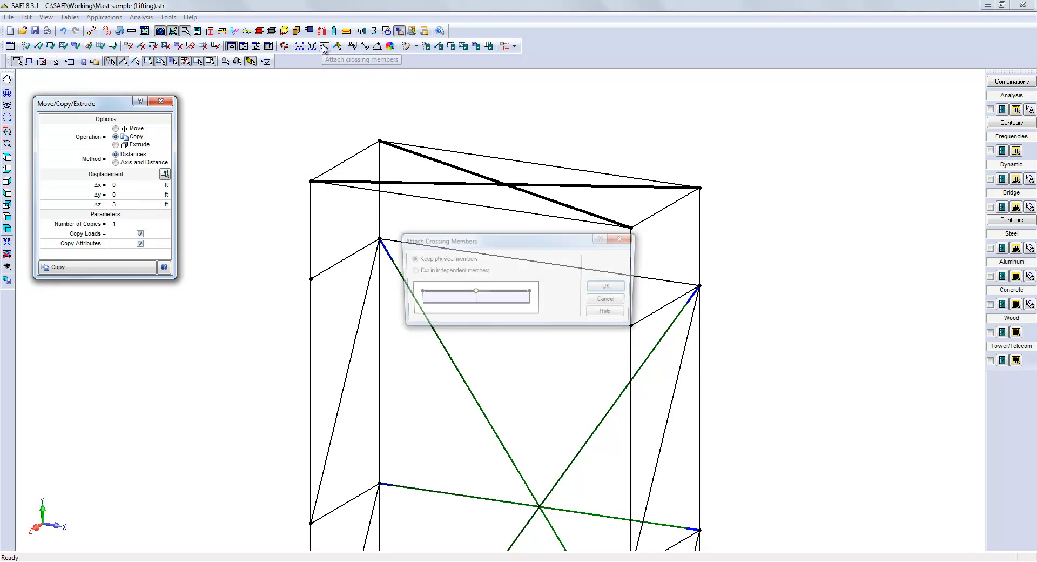
click(440, 272)
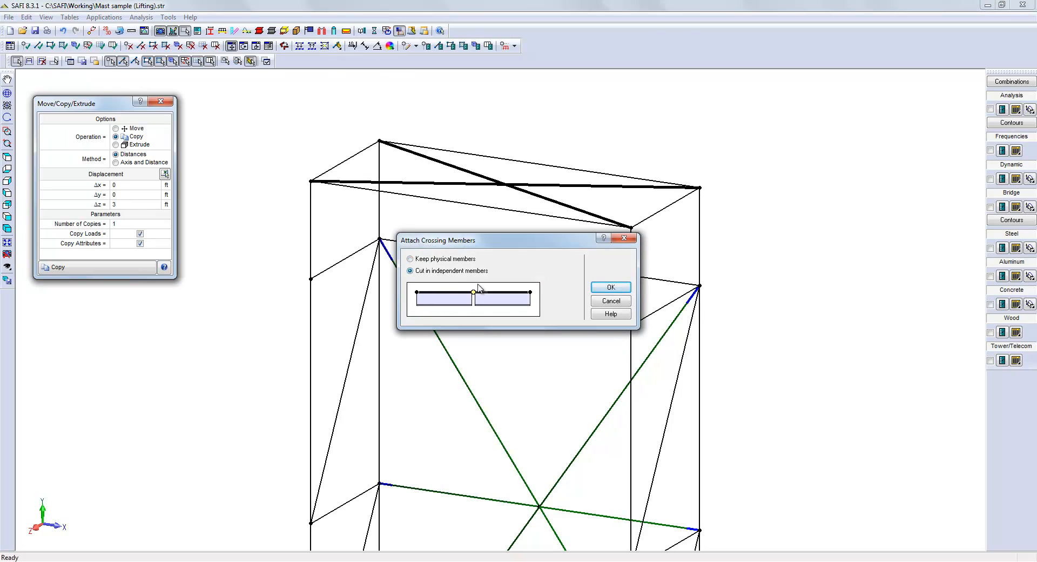
click(611, 287)
Step: Move the joint where the top diagonals cross by 4 ft along Y, with zero X and Z displacement
drag(490, 173, 517, 196)
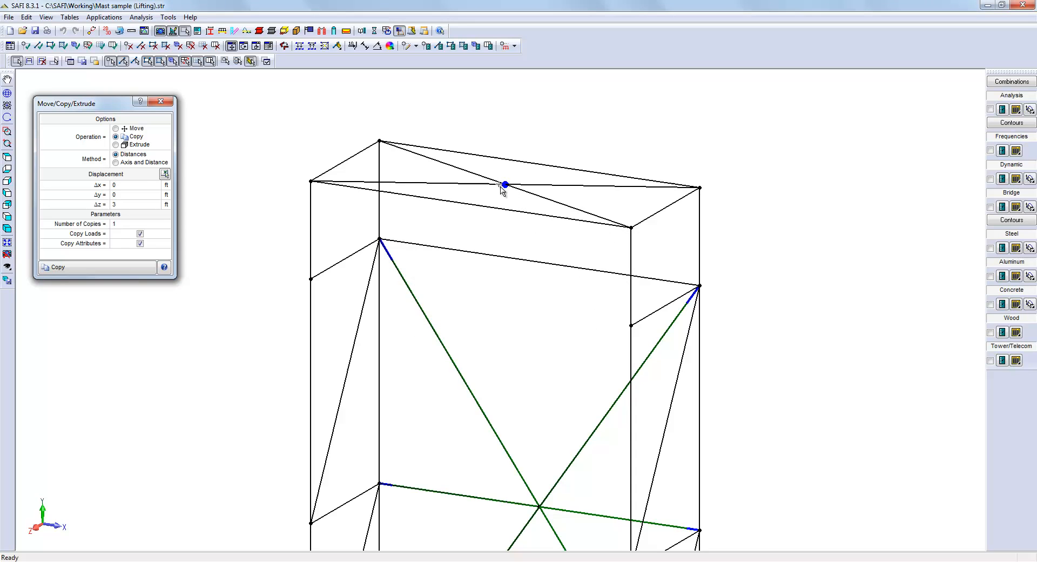
click(116, 128)
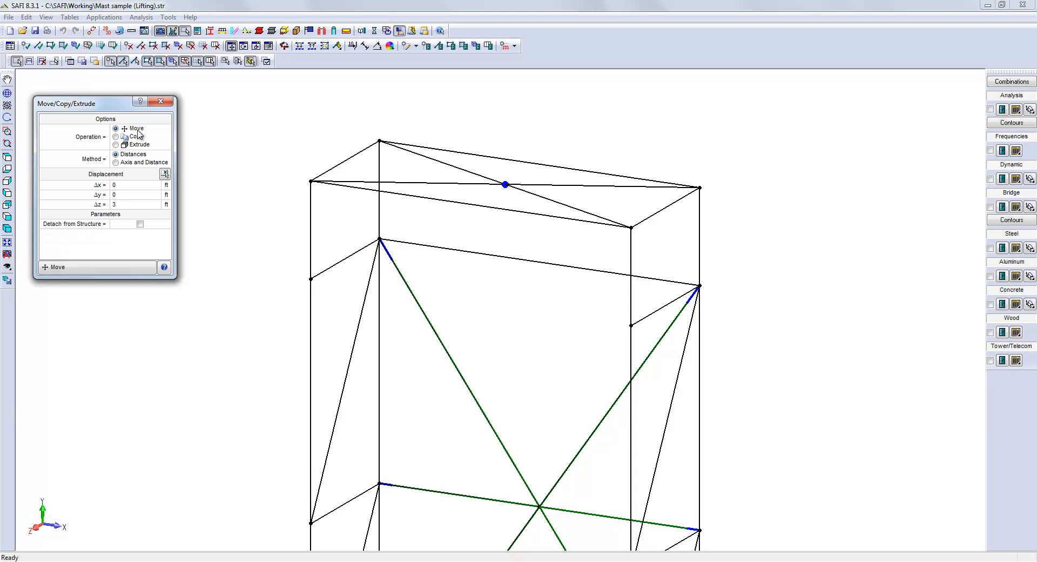
click(134, 205)
click(116, 269)
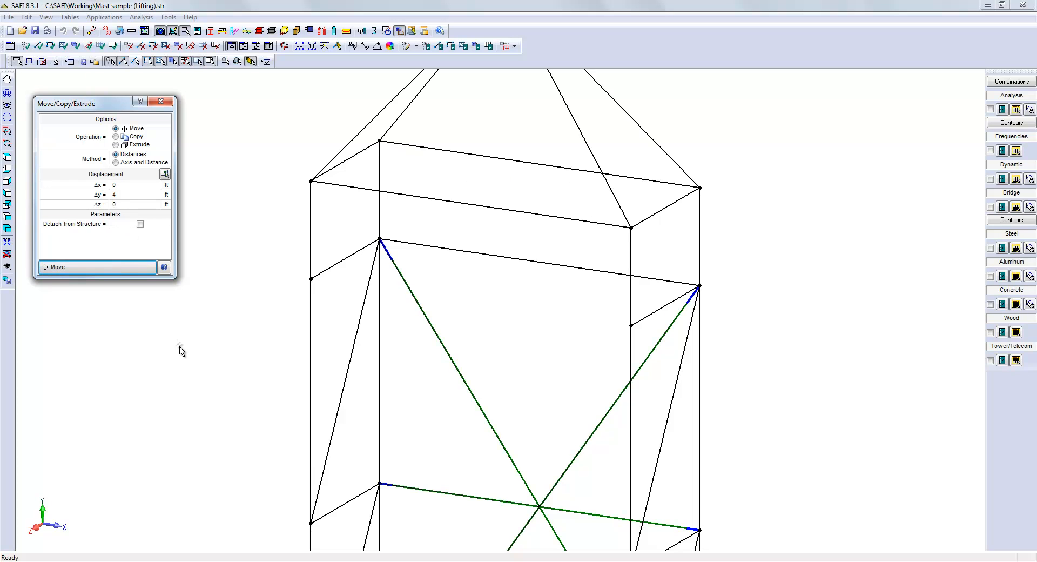
Step: Assign the RB1 [350W] section to the four sloping members that meet at the apex
scroll(413, 400, down, 3)
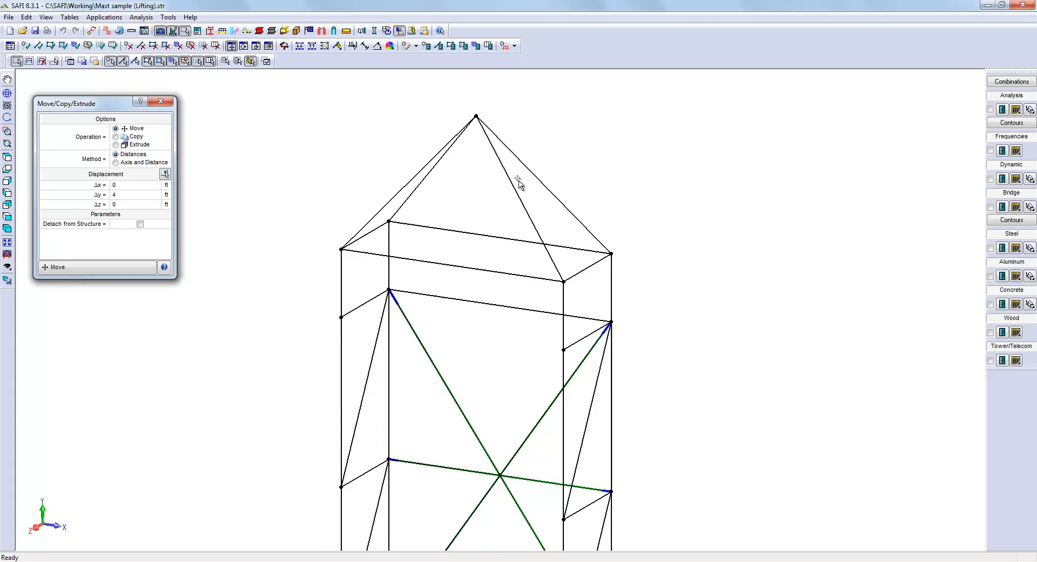
drag(527, 160, 420, 149)
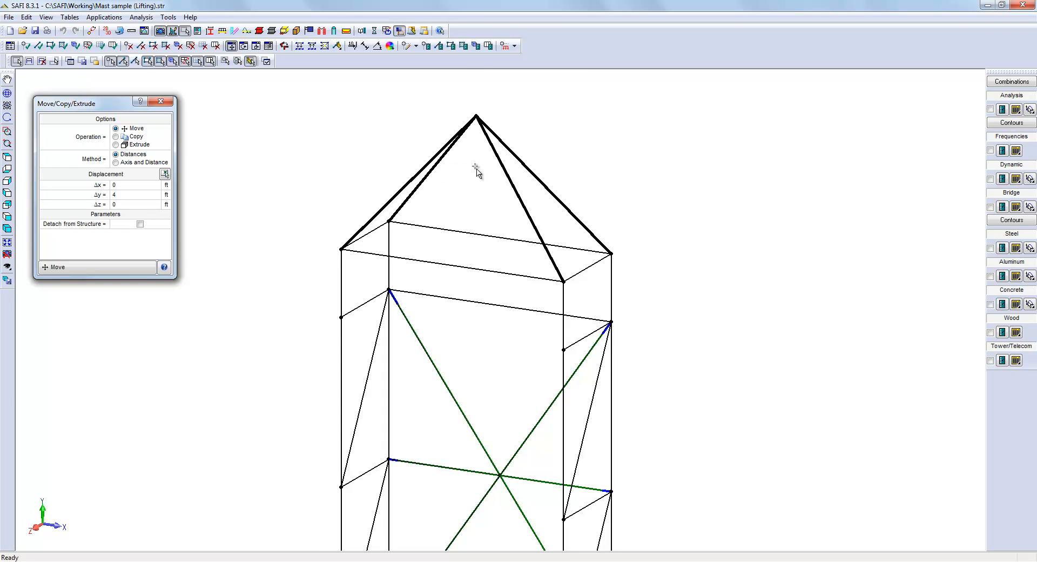
click(438, 45)
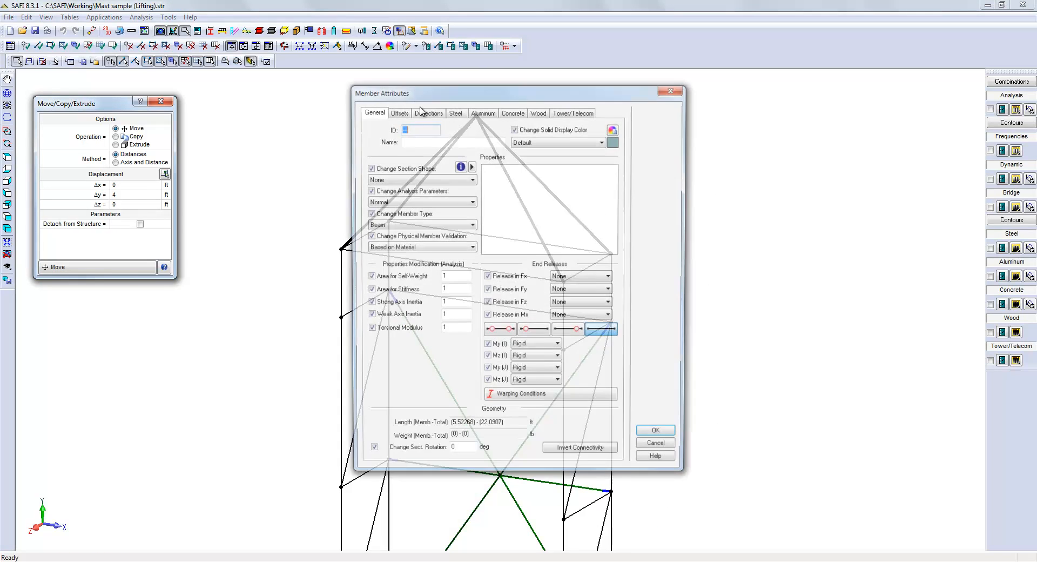
click(417, 178)
click(405, 217)
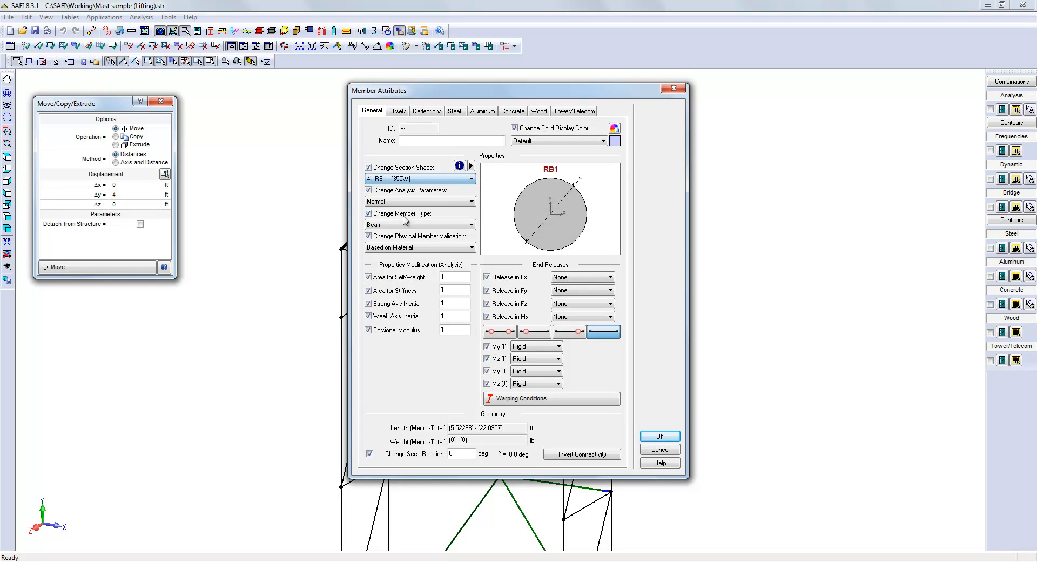
click(661, 436)
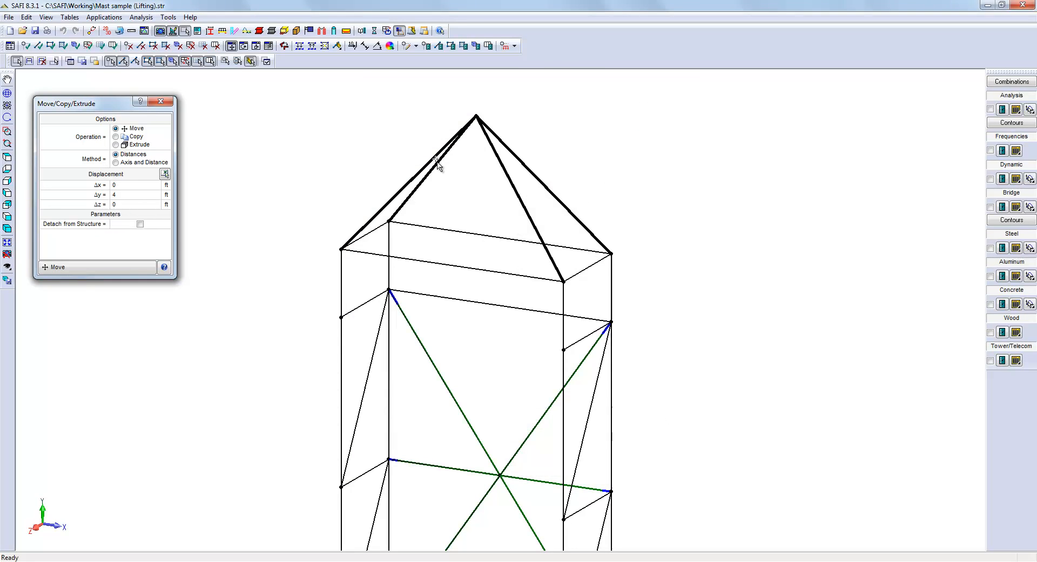
Step: Assign a Fixed support to the apex joint of the lifting assembly, restraining all movements and rotations, and close the Move/Copy/Extrude window
click(476, 115)
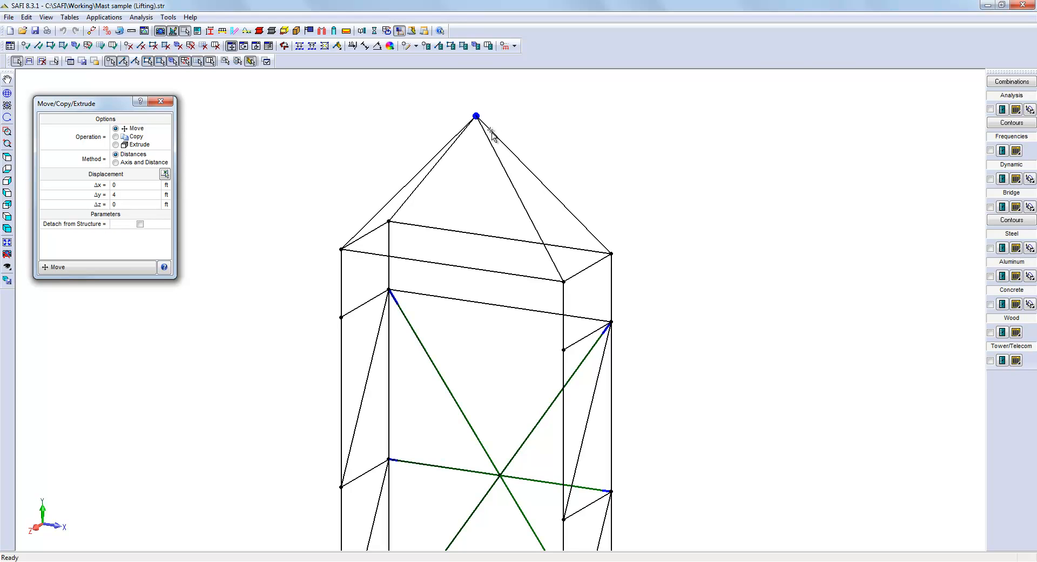
click(425, 47)
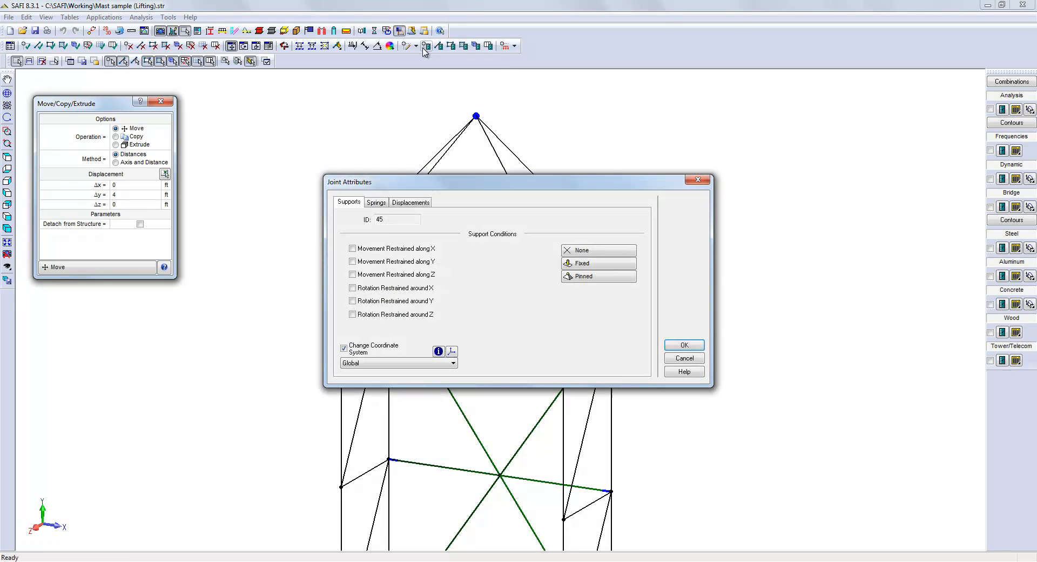
click(581, 267)
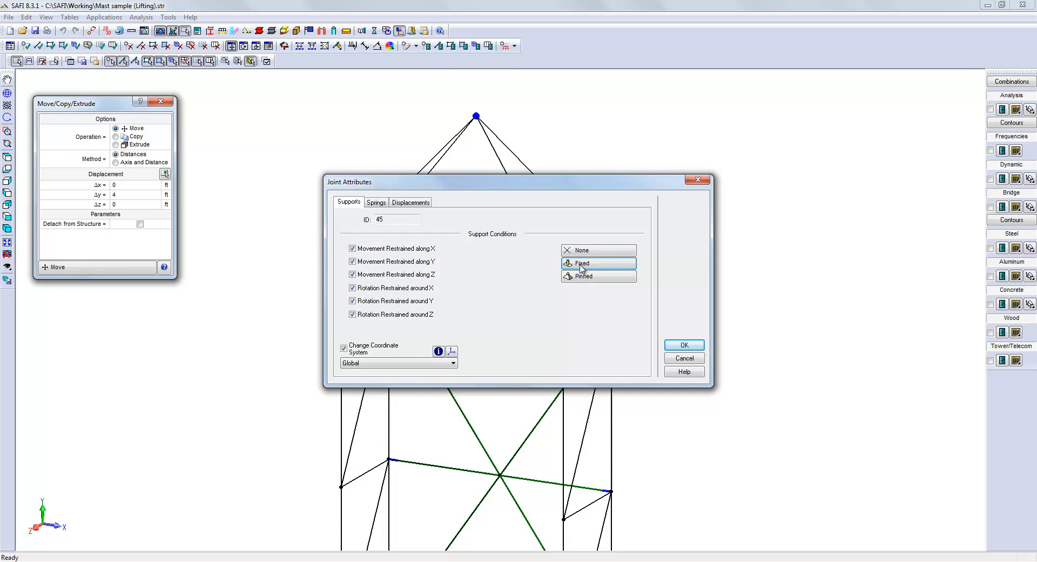
click(685, 344)
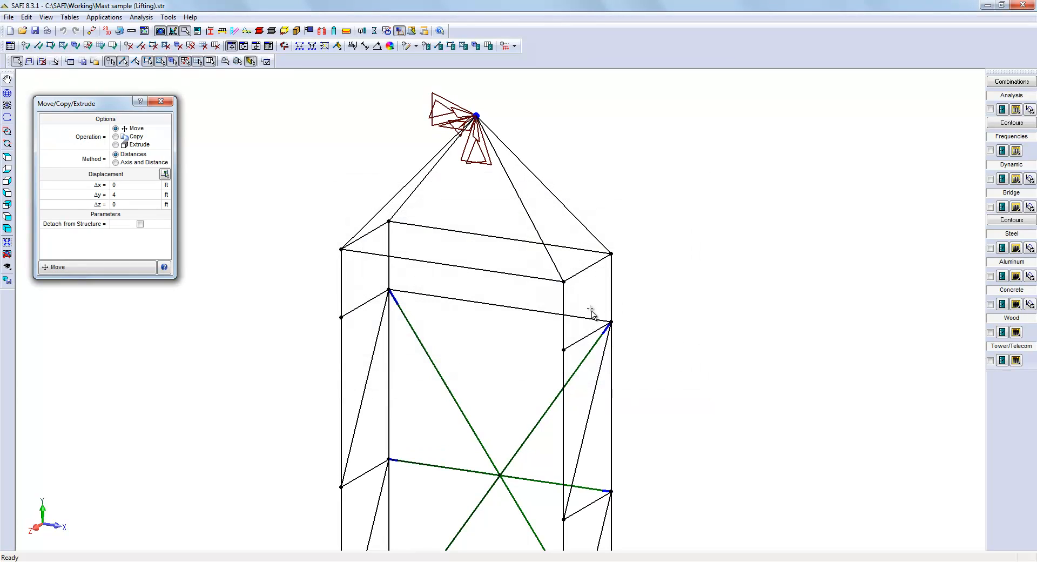
click(8, 242)
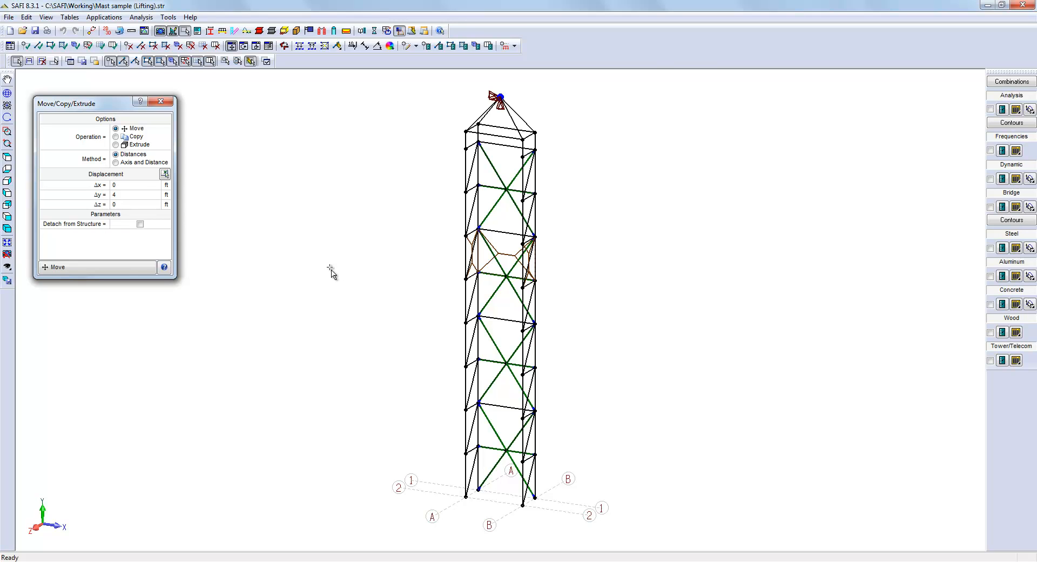
click(160, 101)
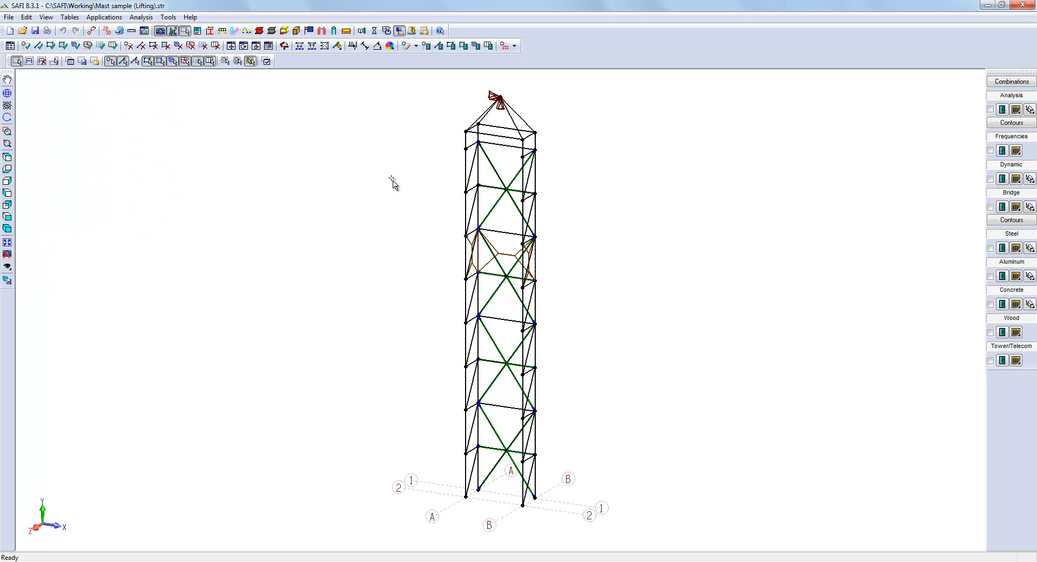
Step: Run a Static Linear analysis with Verification - Steel as the design option, agreeing to continue through the stability check
click(375, 31)
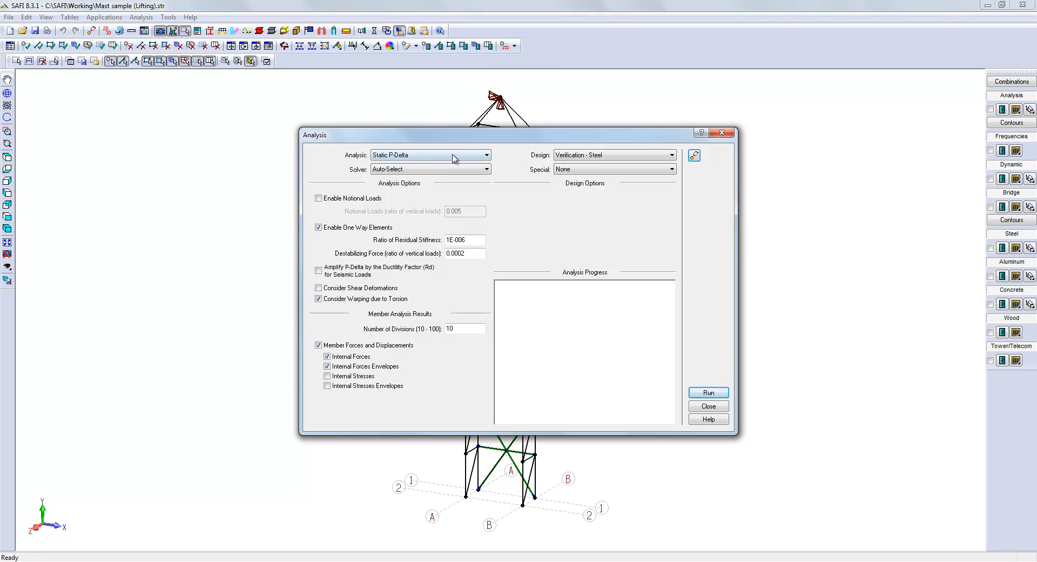
click(454, 157)
click(426, 165)
click(581, 156)
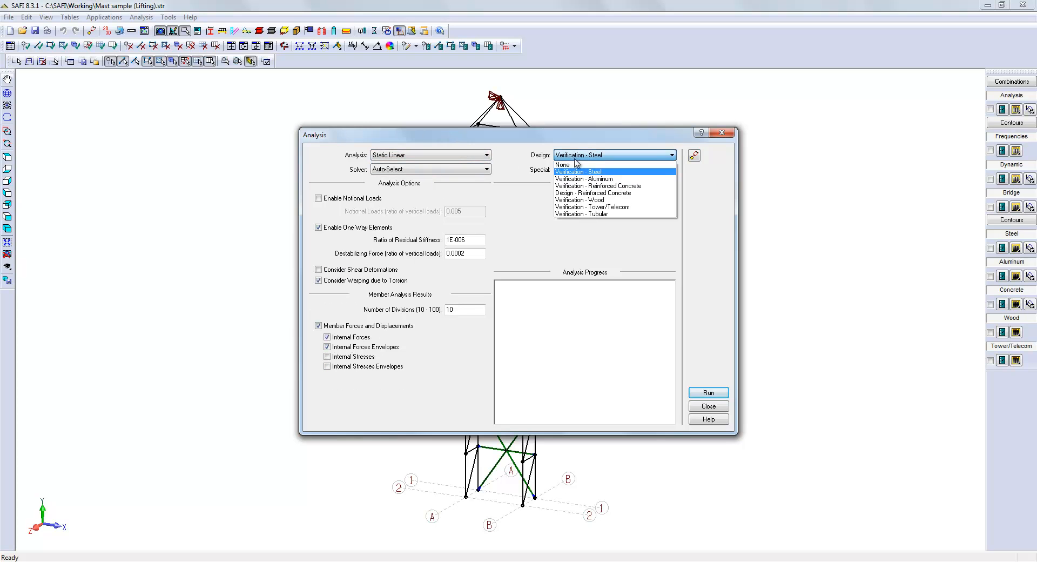
click(577, 172)
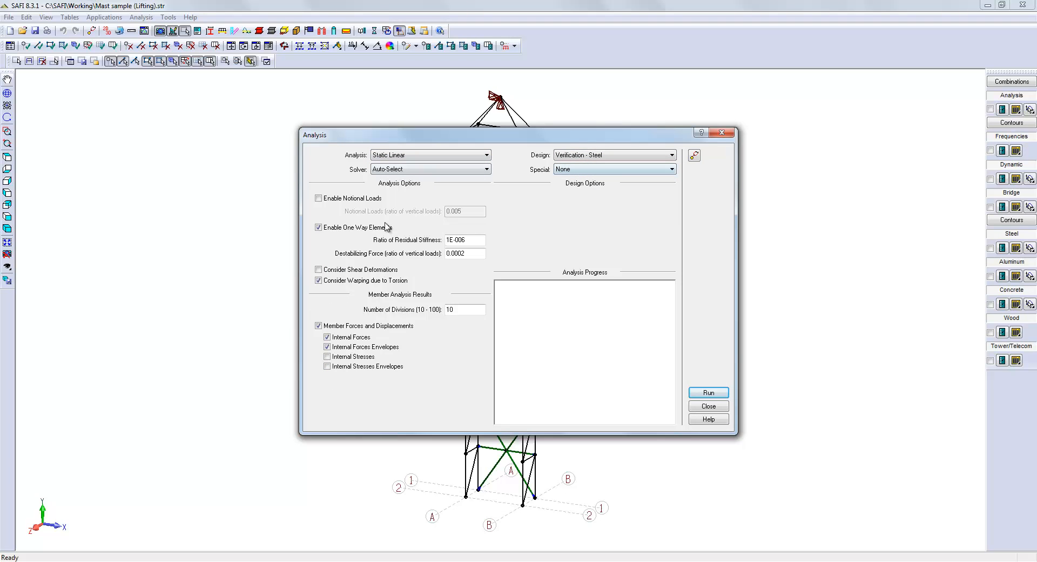
click(710, 394)
click(517, 313)
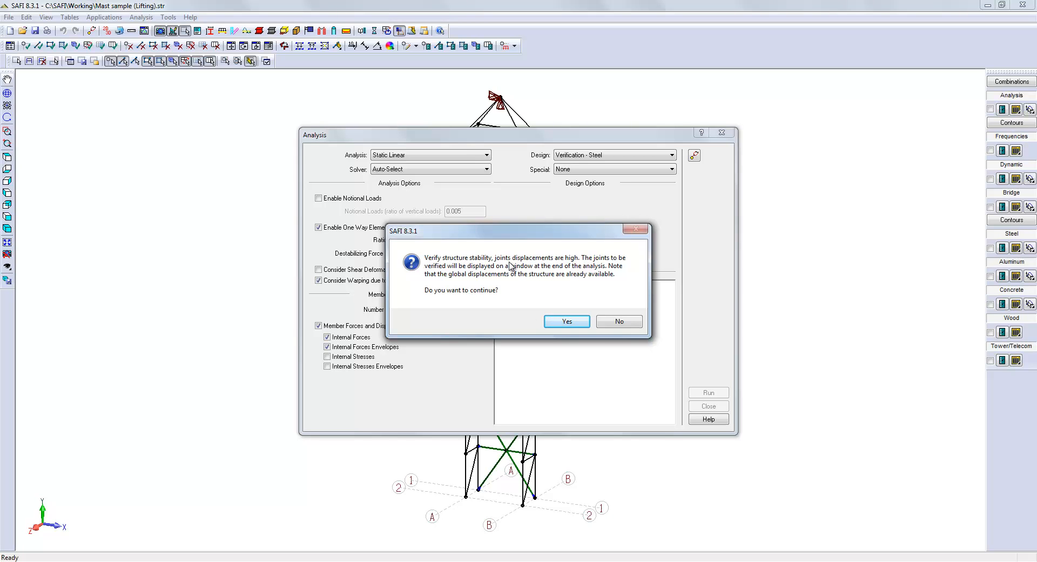
click(571, 323)
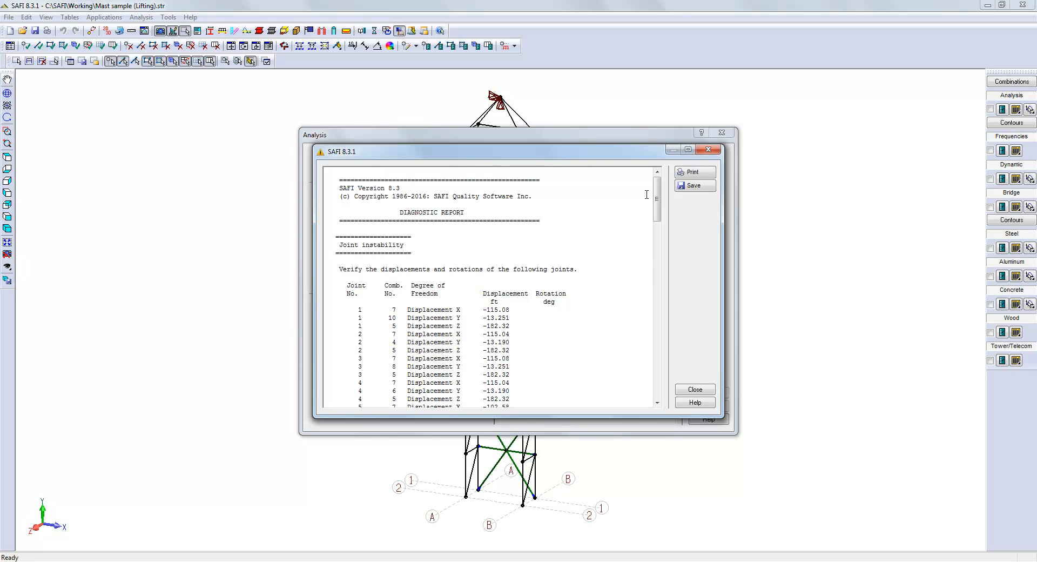
Step: Review the joint instability diagnostic report, and examine the deformed shape of the structure before hiding the analysis results
drag(657, 198, 646, 323)
click(694, 390)
click(703, 408)
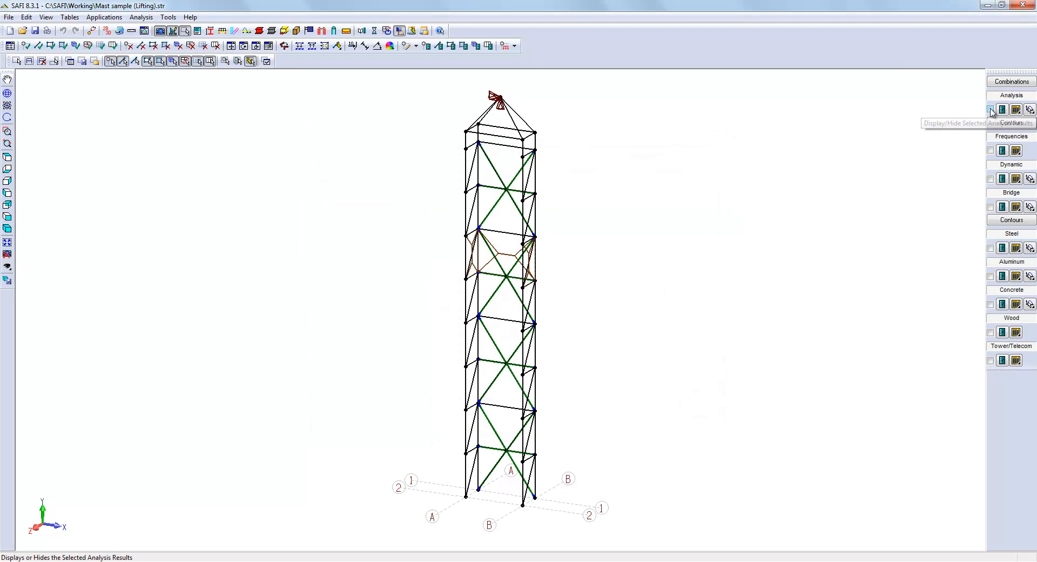
click(991, 110)
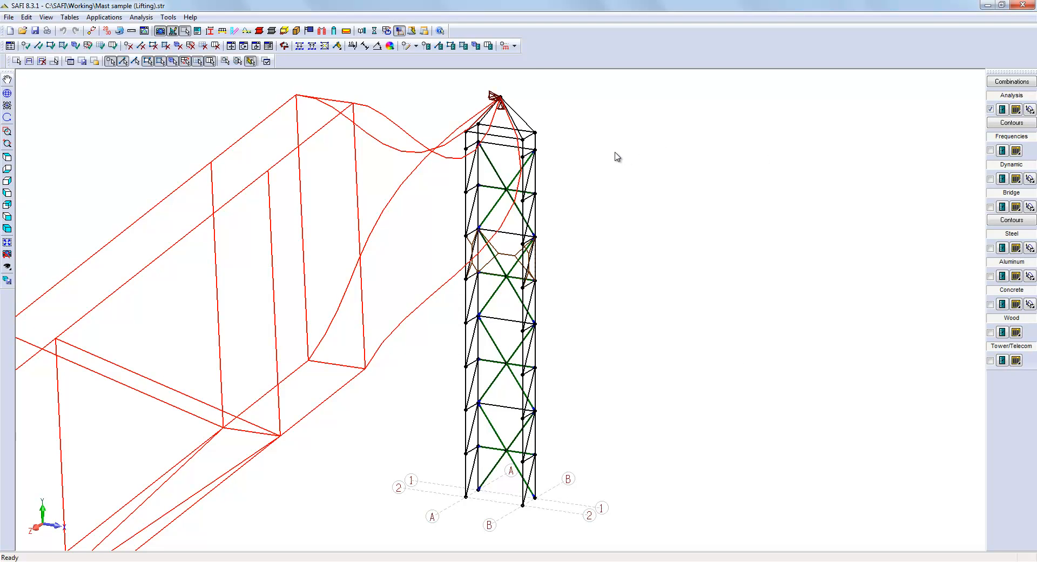
click(991, 110)
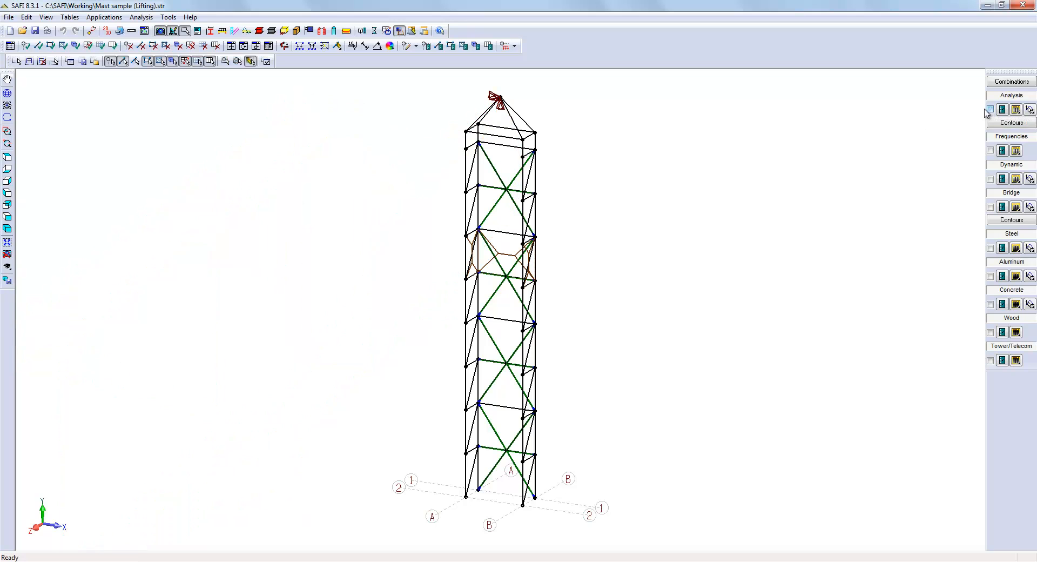
Step: Release both ends of the four sloping members and the four vertical members just below the top rectangle as Hinged
click(519, 117)
click(514, 122)
click(482, 115)
click(486, 115)
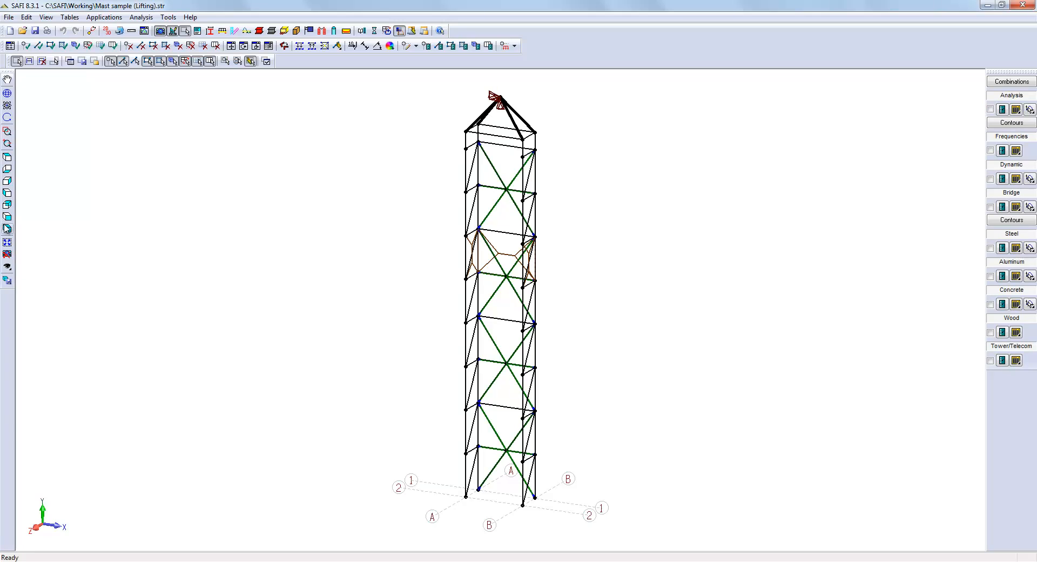
click(7, 216)
click(531, 135)
click(467, 135)
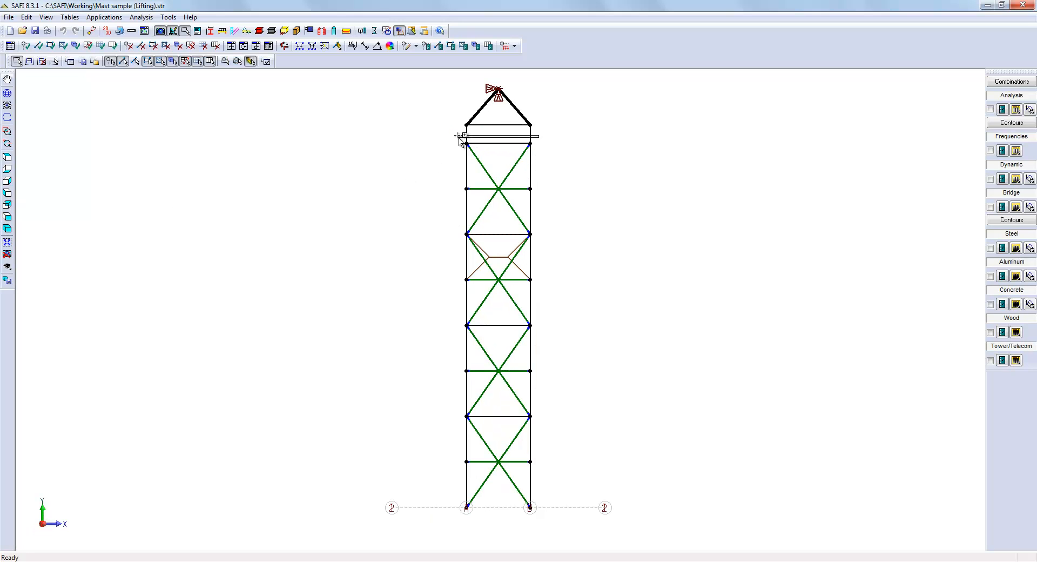
click(6, 228)
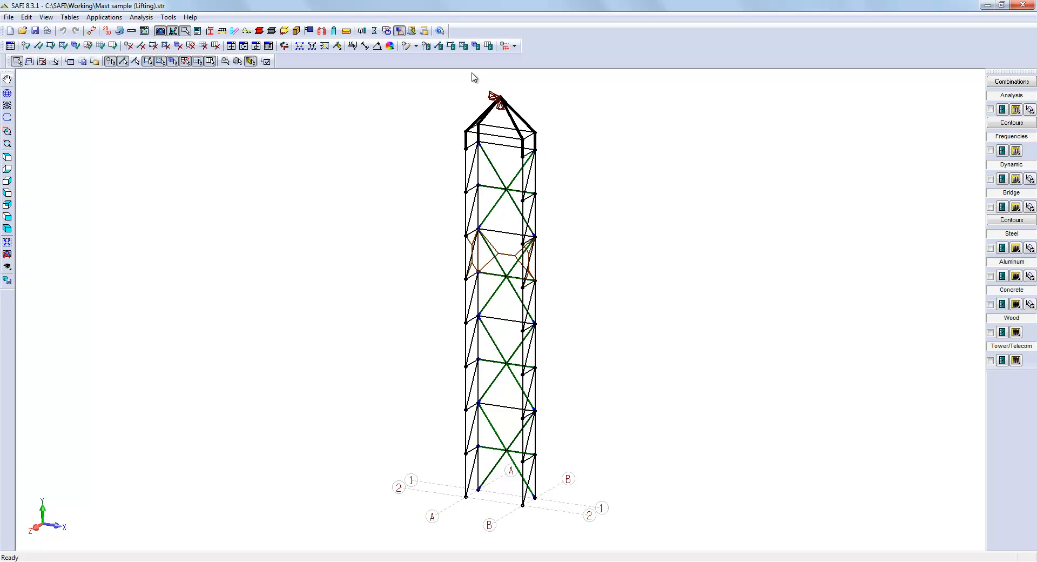
click(441, 47)
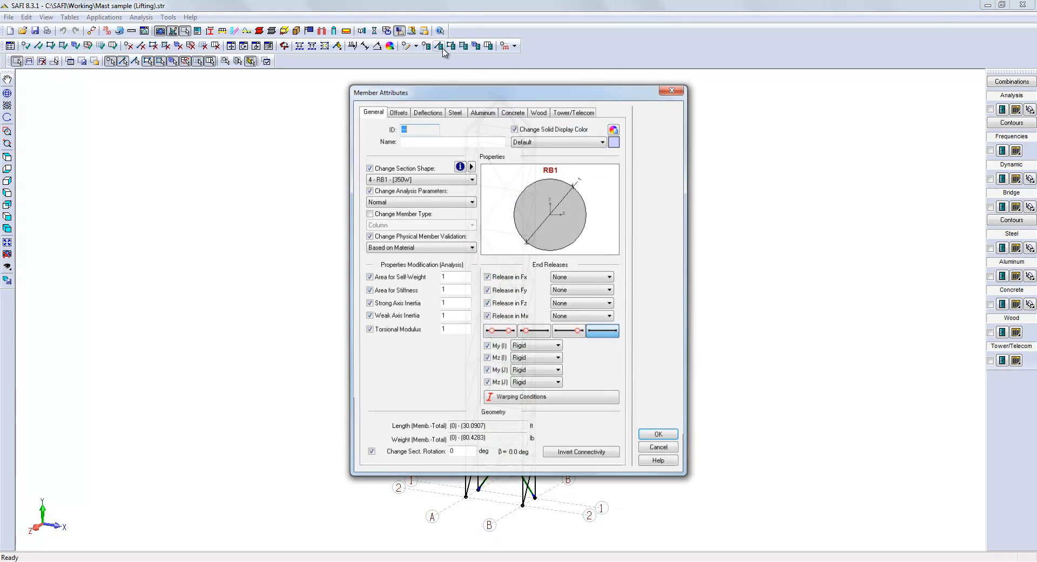
click(508, 332)
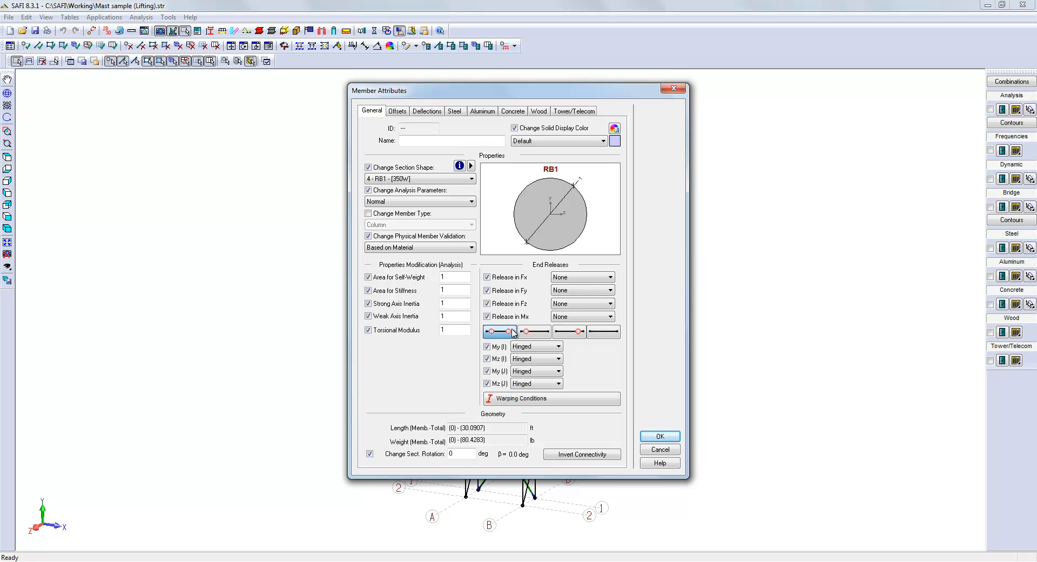
click(661, 436)
scroll(494, 108, up, 3)
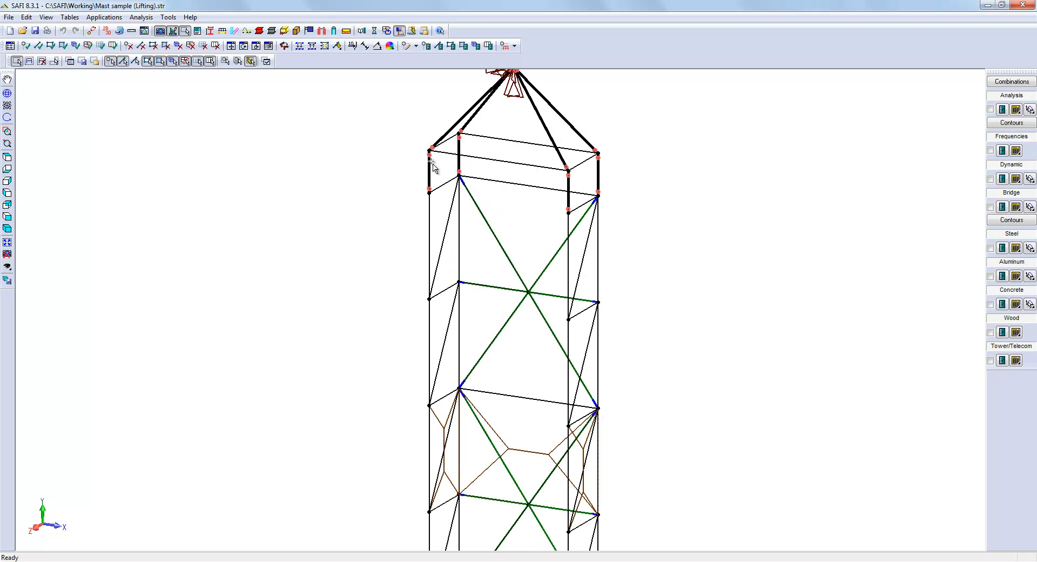
Step: Rerun the Static Linear analysis with steel verification, auto-correcting the zero stiffness joints, and dismiss the diagnostic report
click(377, 32)
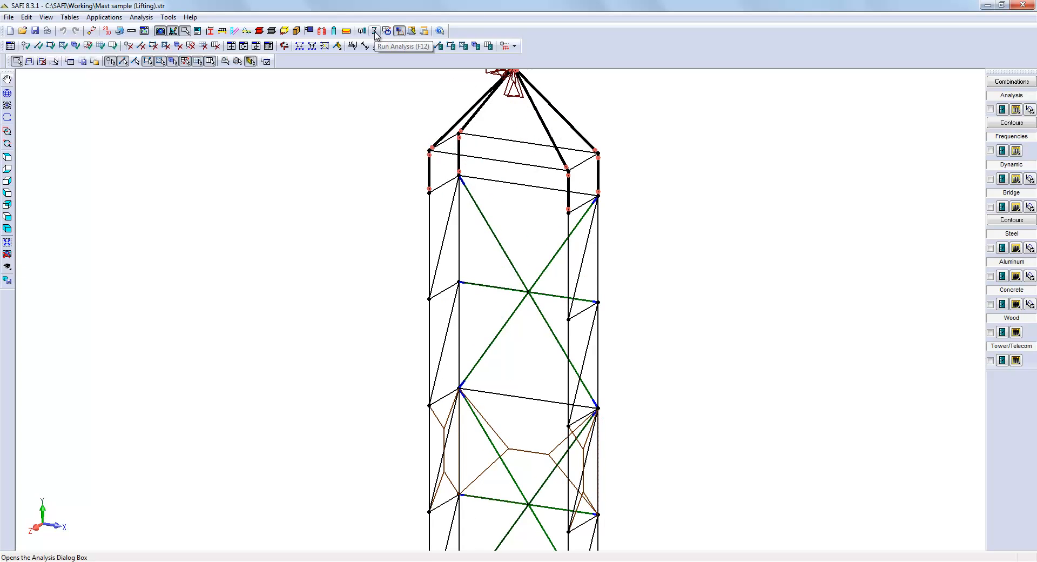
drag(350, 138, 216, 115)
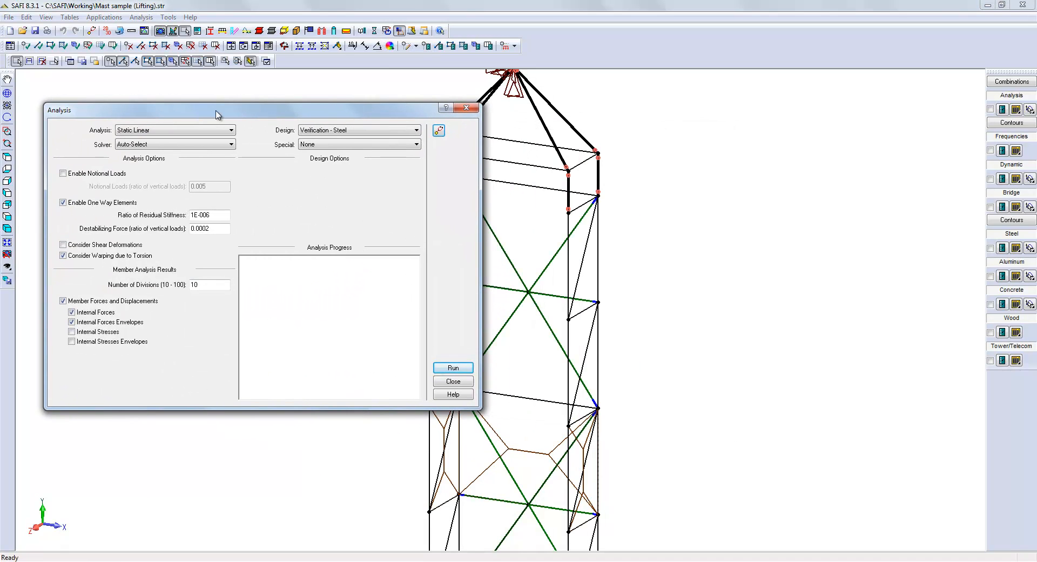
click(455, 368)
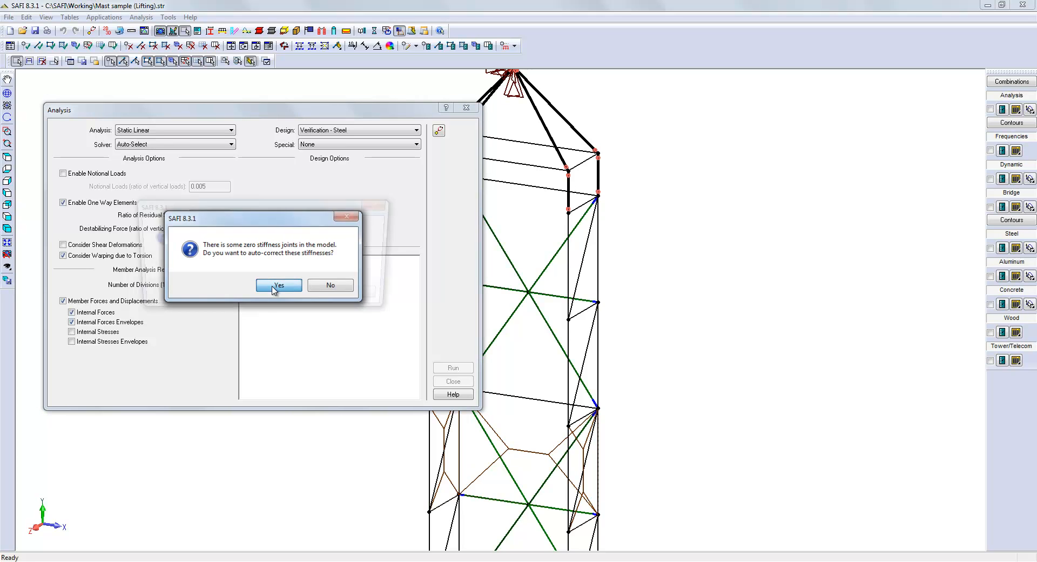
click(277, 285)
click(312, 296)
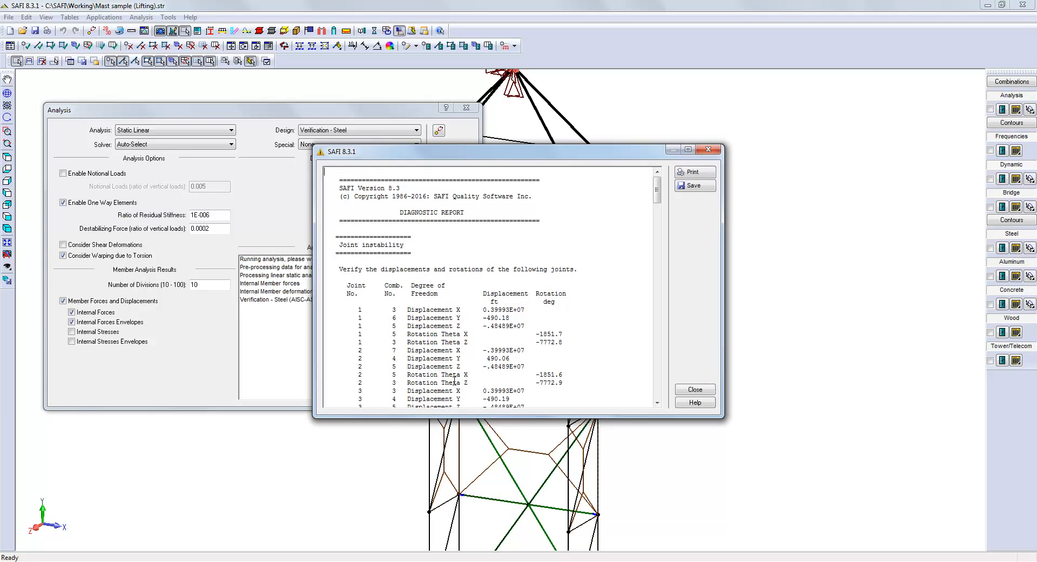
click(692, 389)
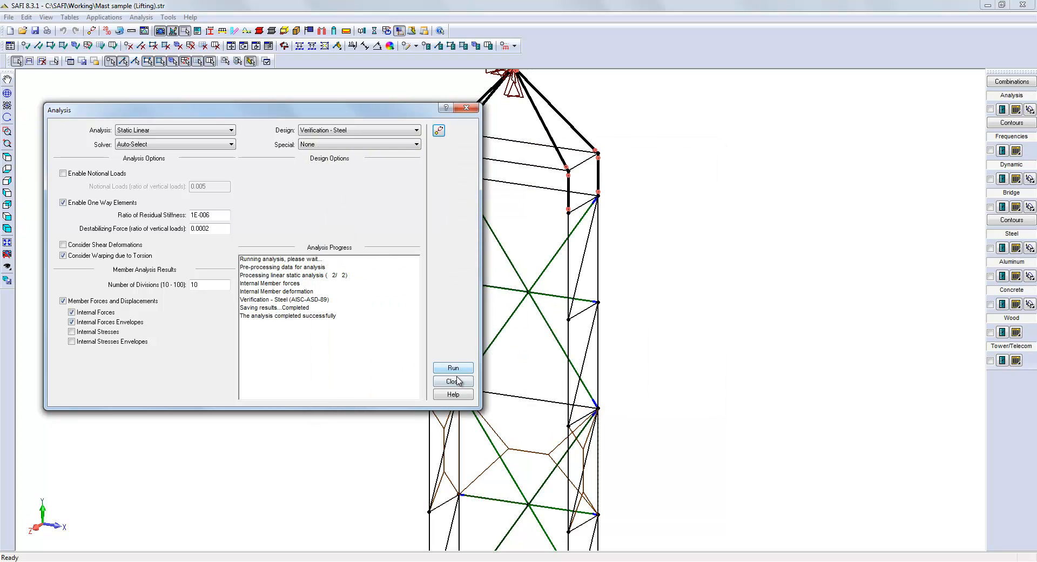
click(454, 381)
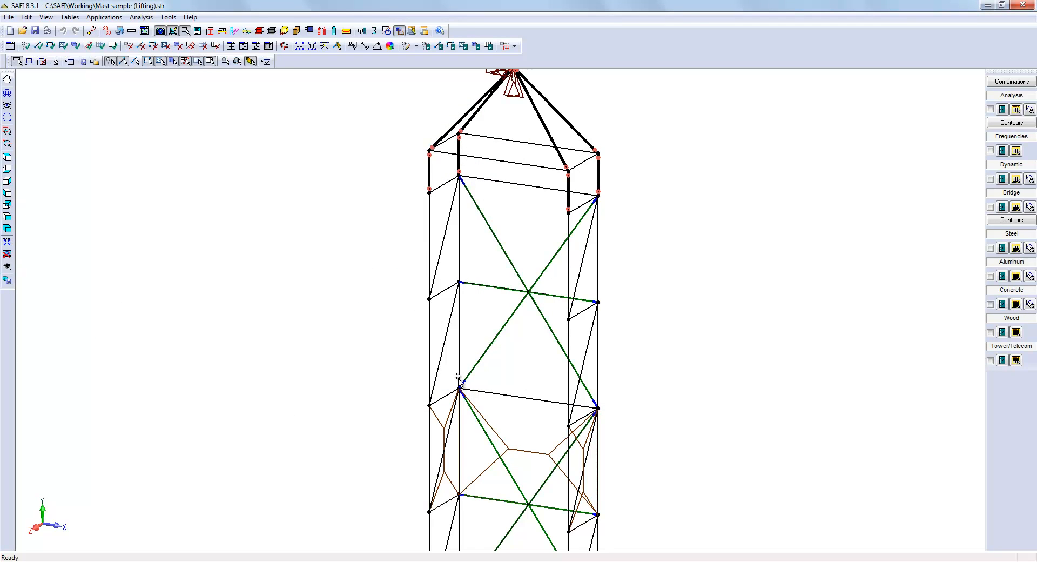
Step: Assign a Regular X translation spring with KX of 100 lb/in to the grid A joints at the top two levels and at the base
click(429, 151)
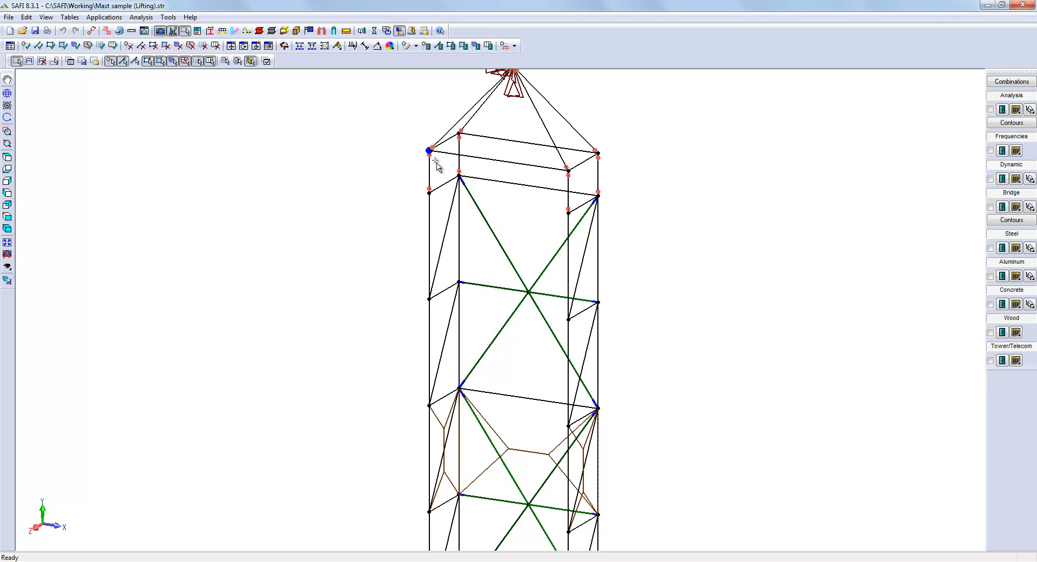
click(459, 134)
click(459, 176)
click(428, 189)
scroll(494, 86, down, 3)
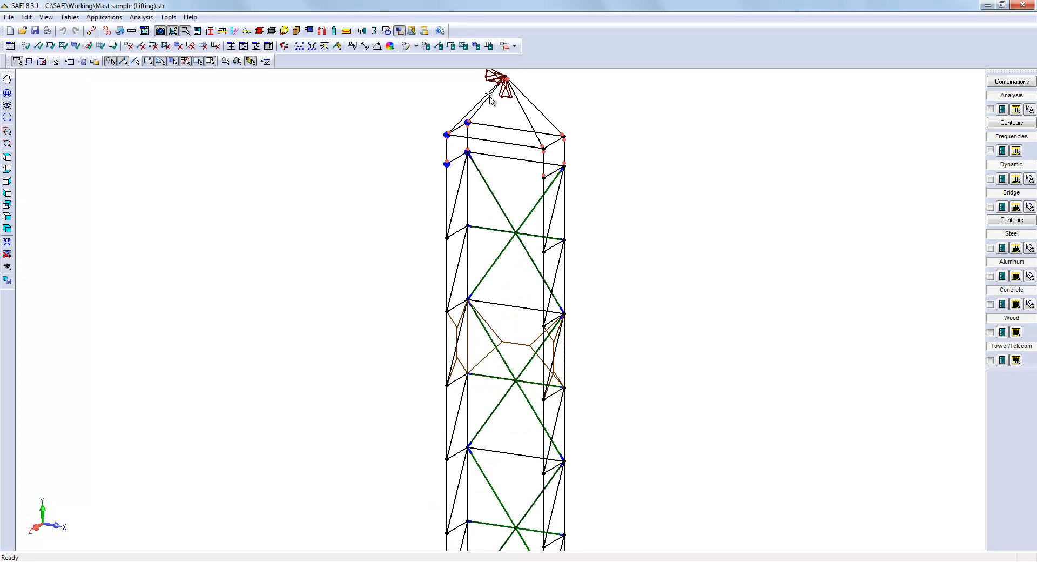
scroll(641, 125, down, 2)
scroll(530, 421, up, 3)
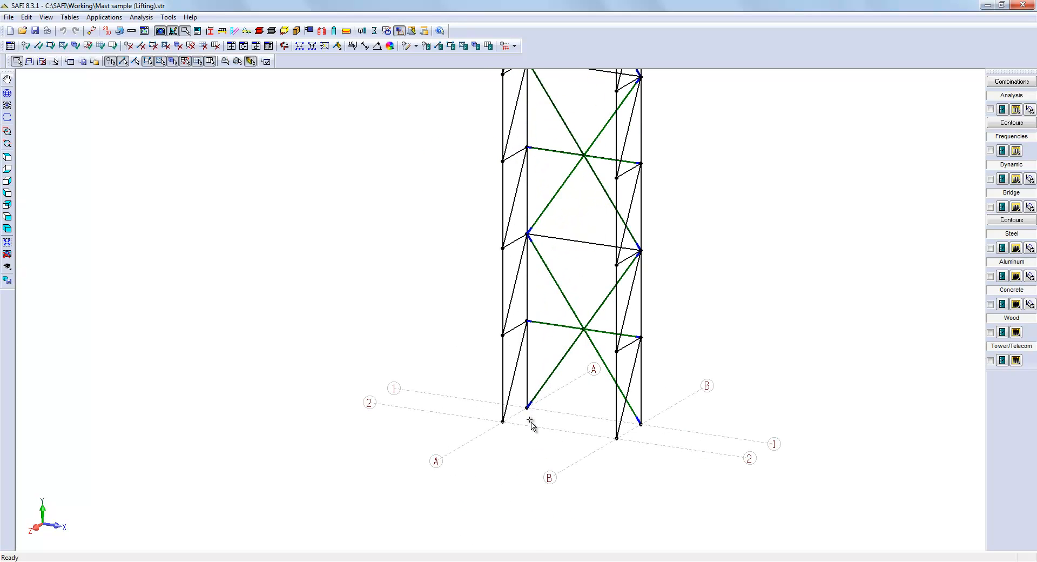
click(528, 407)
click(503, 421)
scroll(475, 507, down, 4)
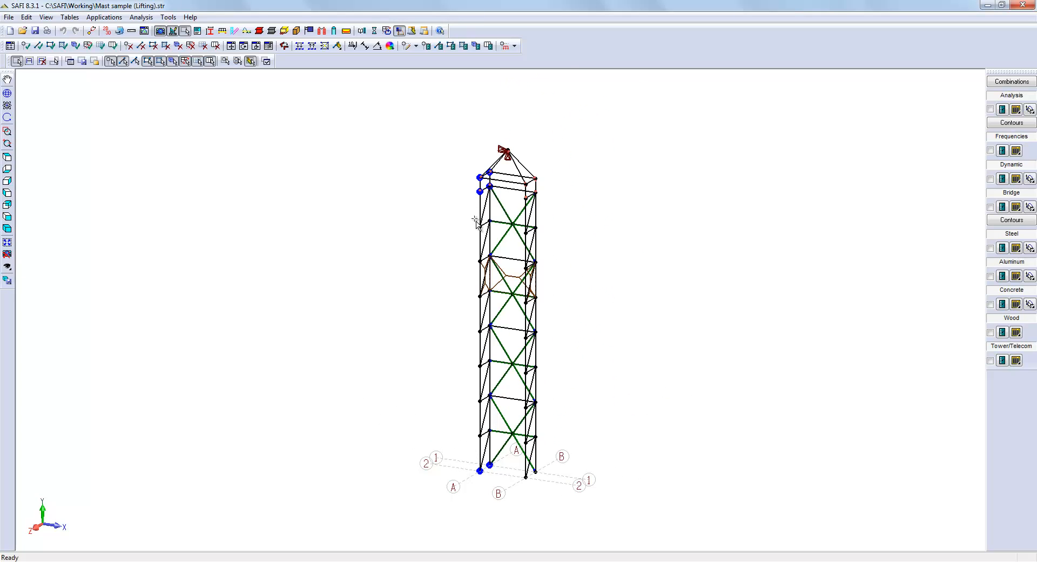
click(427, 46)
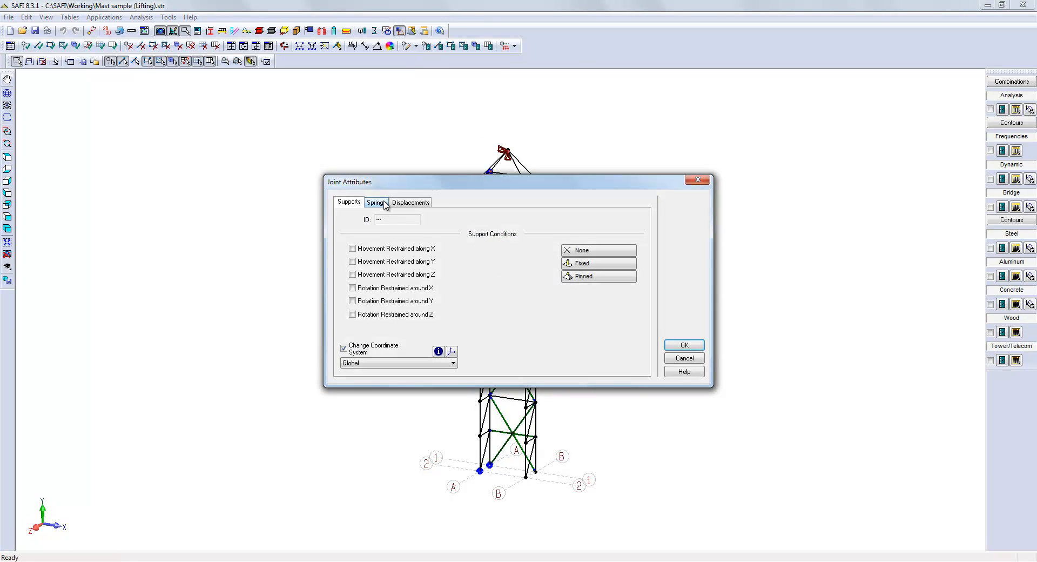
click(385, 205)
click(345, 257)
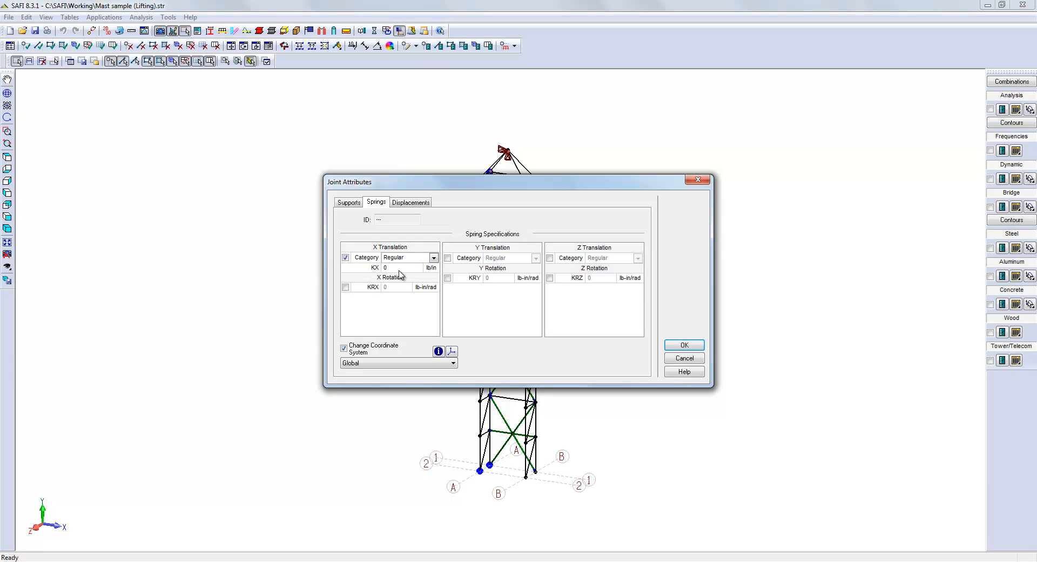
double_click(398, 267)
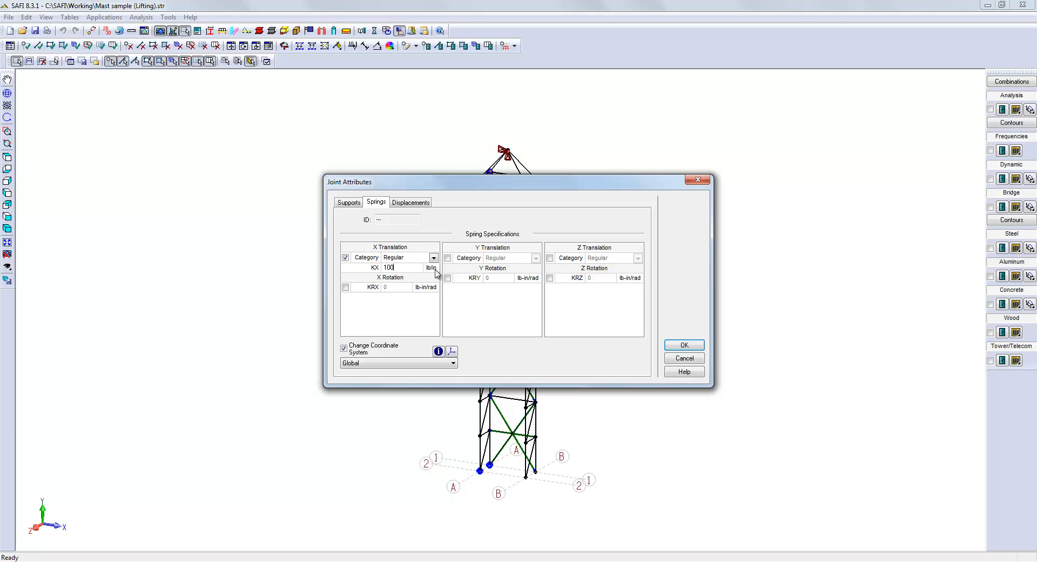
click(679, 346)
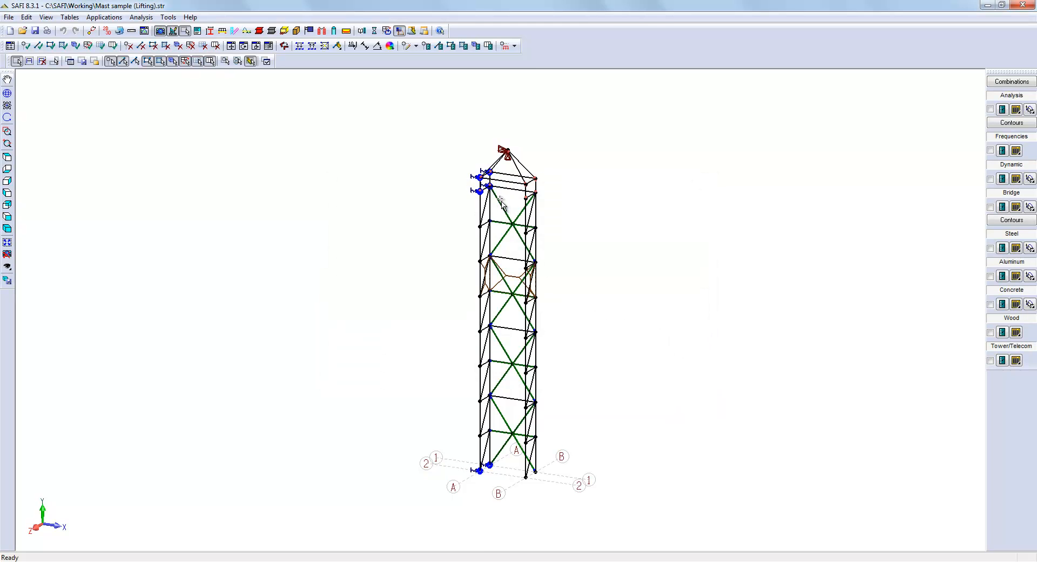
scroll(502, 181, up, 2)
scroll(502, 181, up, 1)
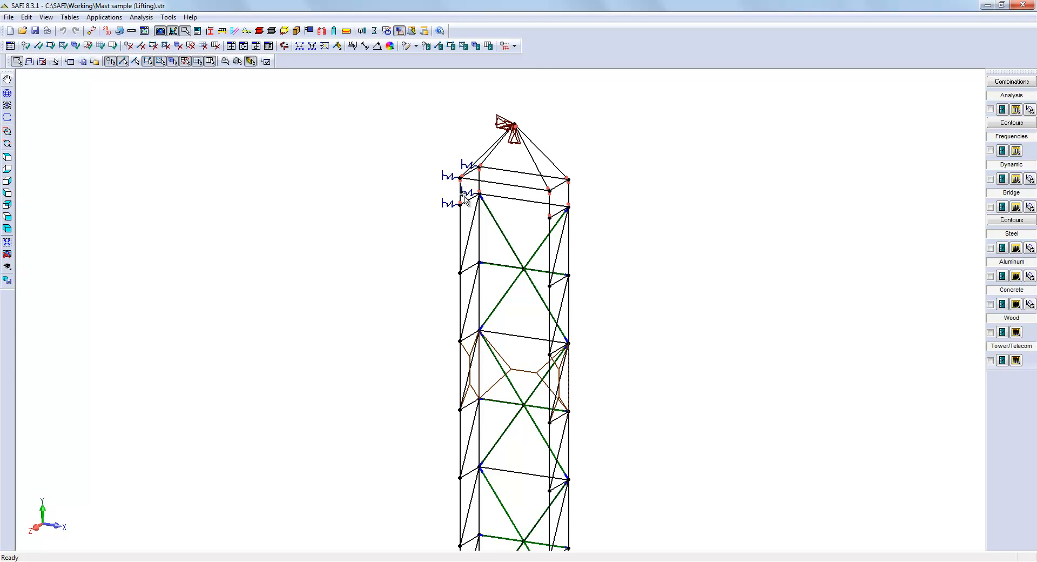
Step: Assign a Regular Z translation spring of 100 lb/in to the grid 2 joints at the top two levels and at the base
click(459, 178)
ctrl+click(460, 205)
ctrl+click(549, 191)
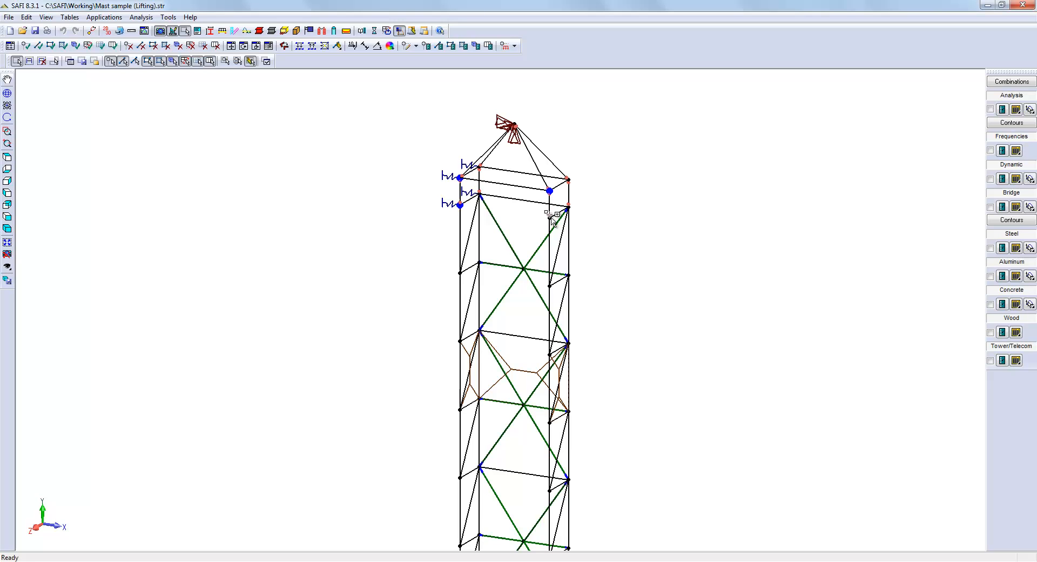
scroll(583, 172, down, 1)
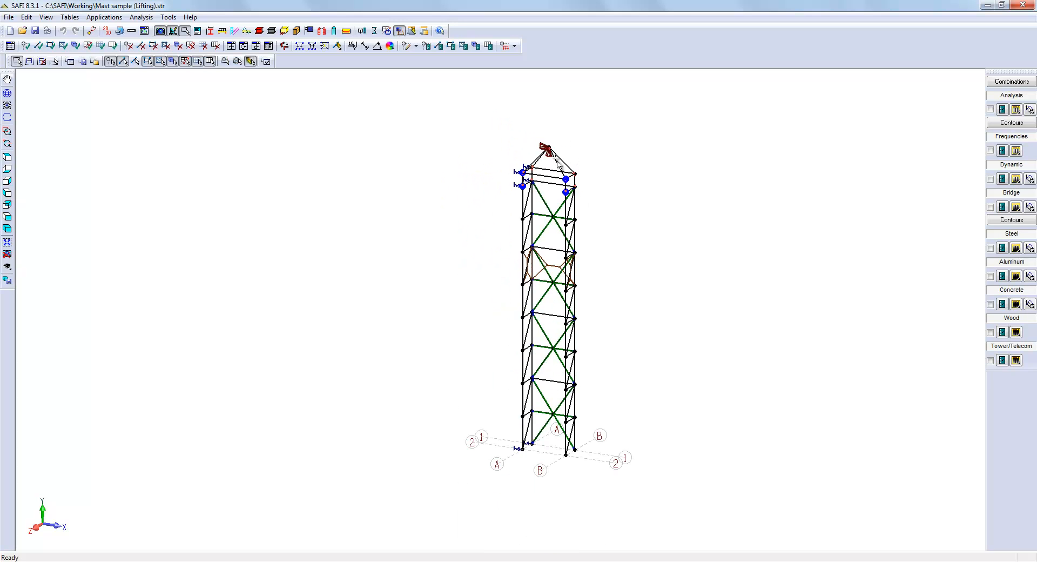
scroll(520, 451, up, 2)
ctrl+click(526, 456)
ctrl+click(657, 476)
click(426, 46)
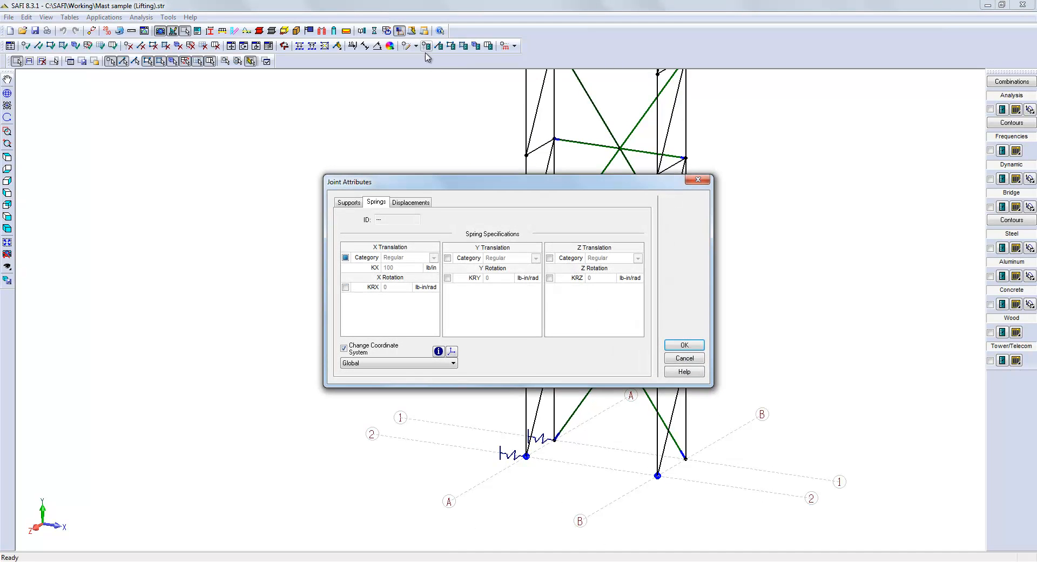
click(550, 258)
double_click(594, 268)
text(100)
click(685, 345)
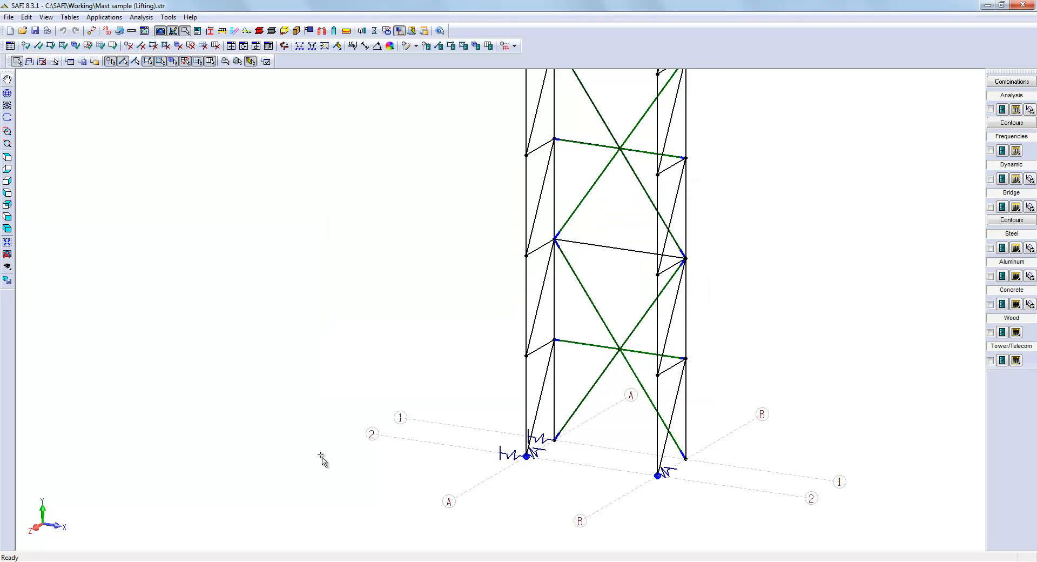
Step: Rerun the Static Linear analysis with steel verification, saving the model changes, and close the analysis settings
click(7, 244)
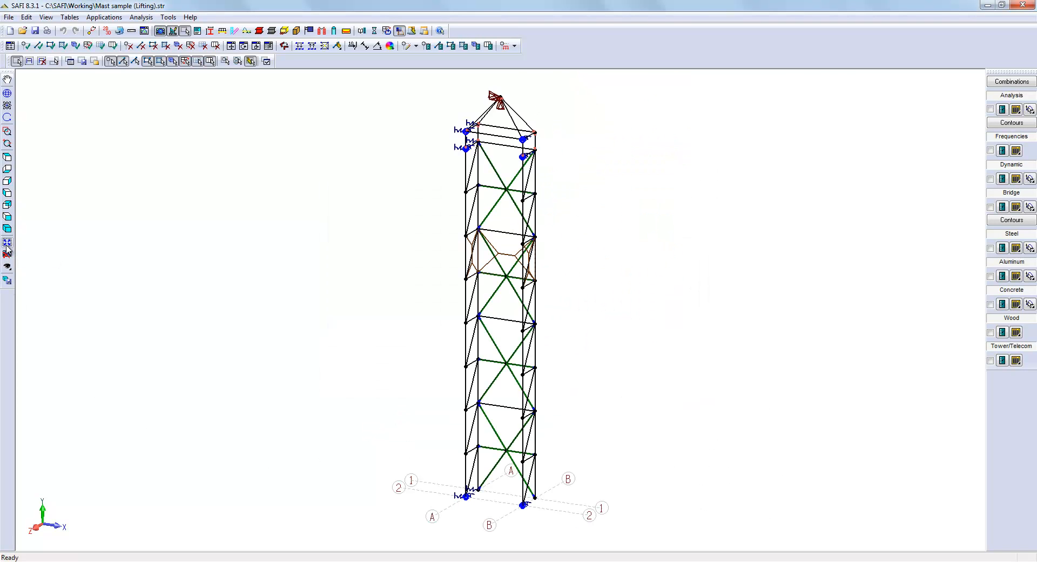
click(375, 32)
drag(595, 137, 476, 129)
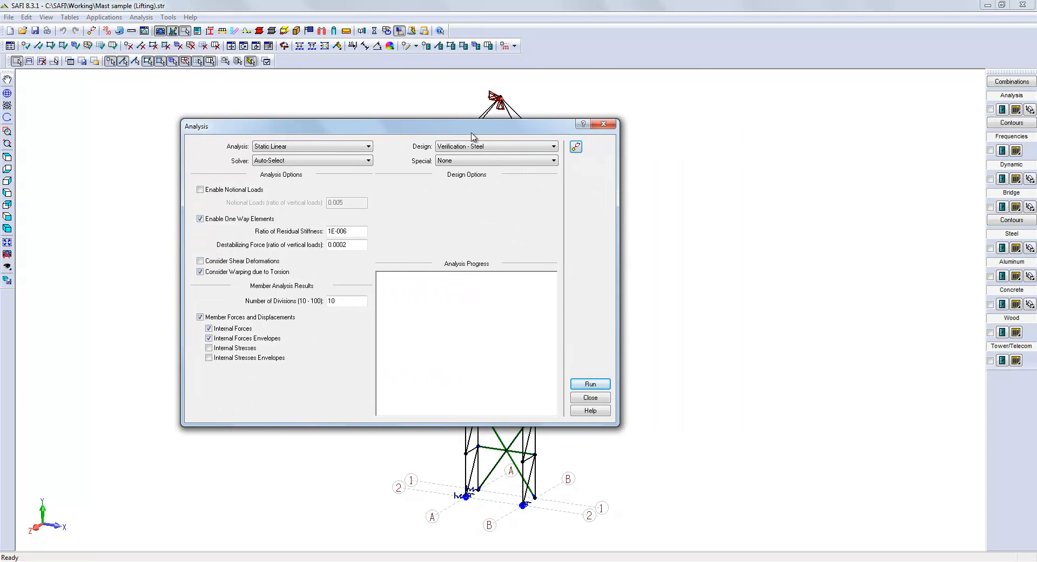
click(591, 384)
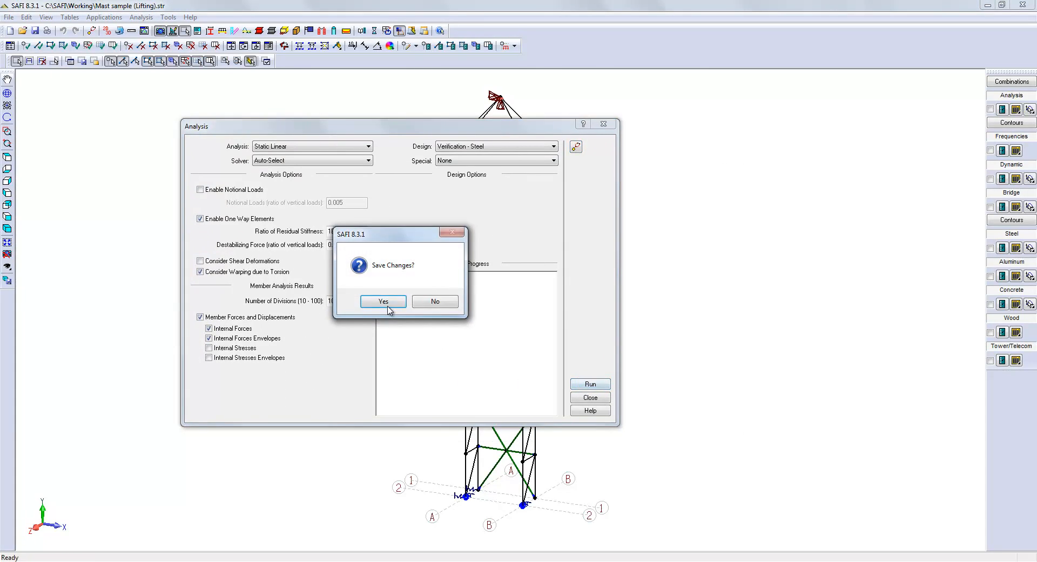
click(384, 302)
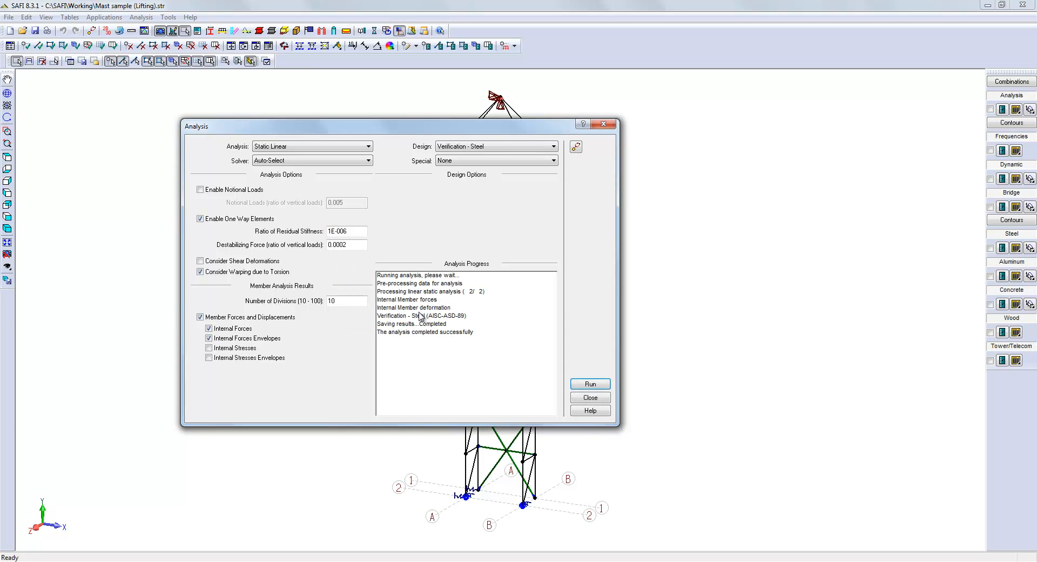
click(599, 398)
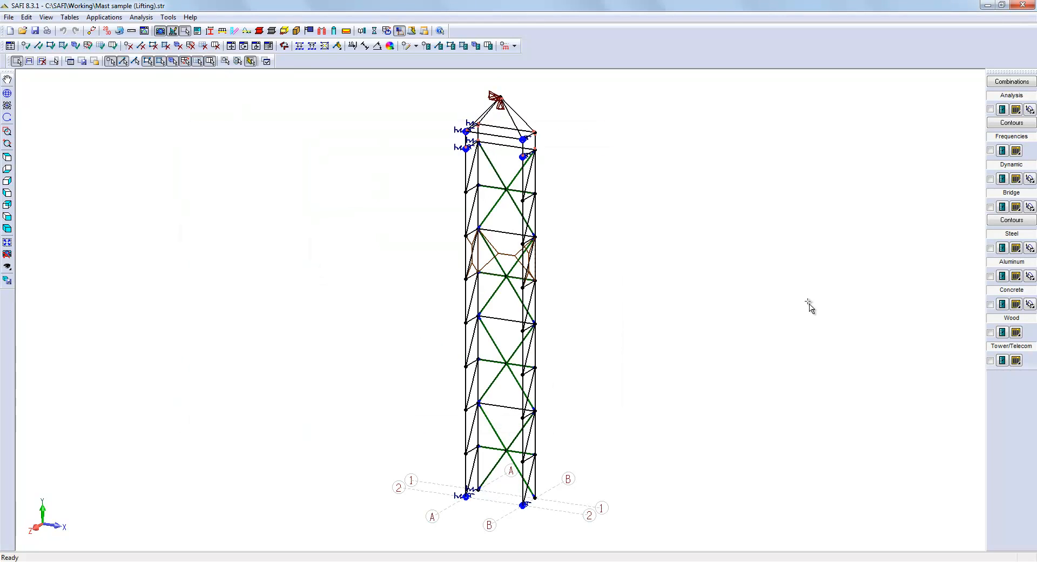
Step: Show the analysis results and examine the mast's deformed shape in front, right and isometric views
click(991, 109)
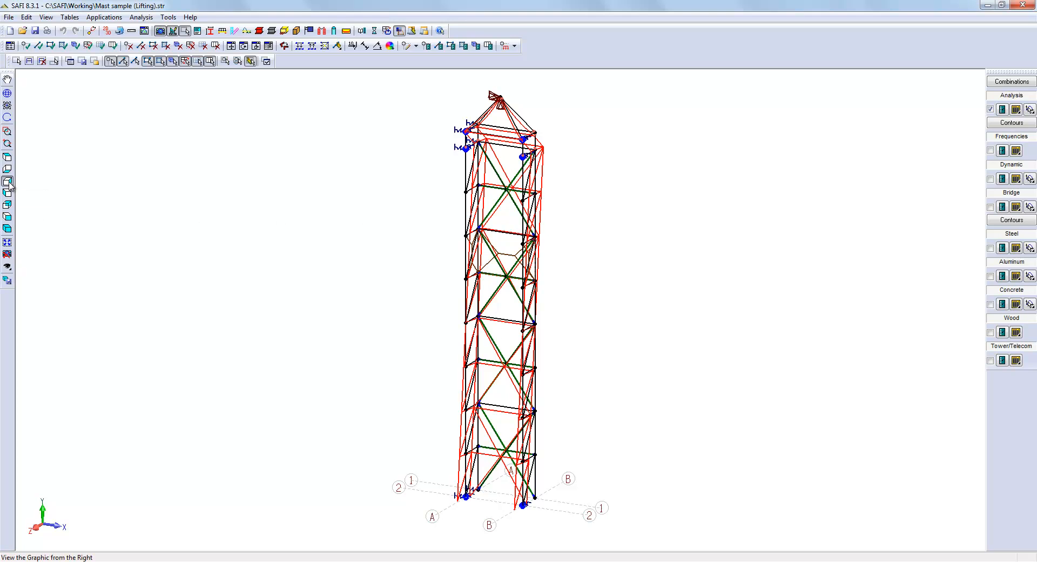
click(8, 217)
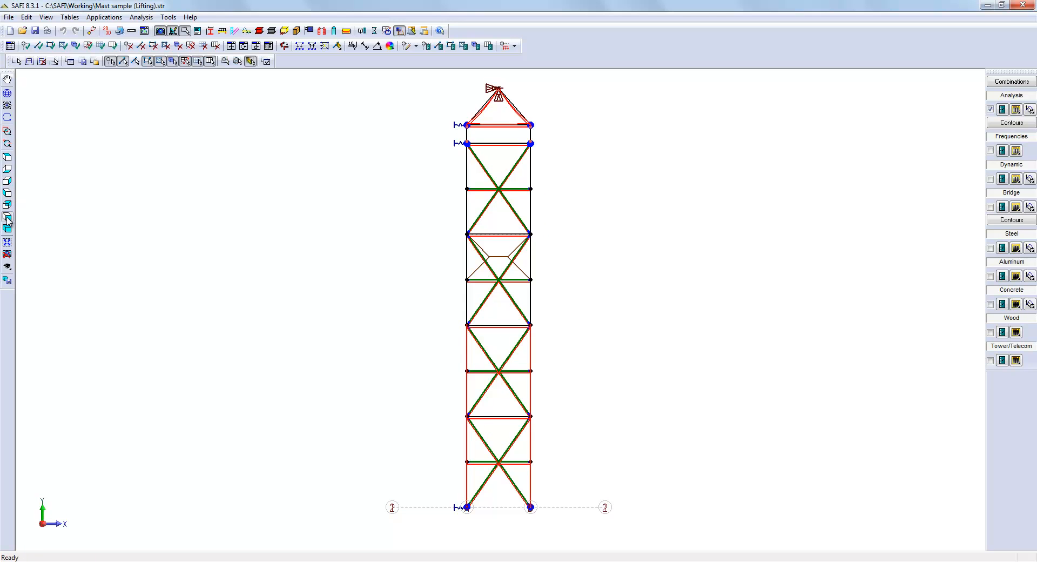
click(8, 183)
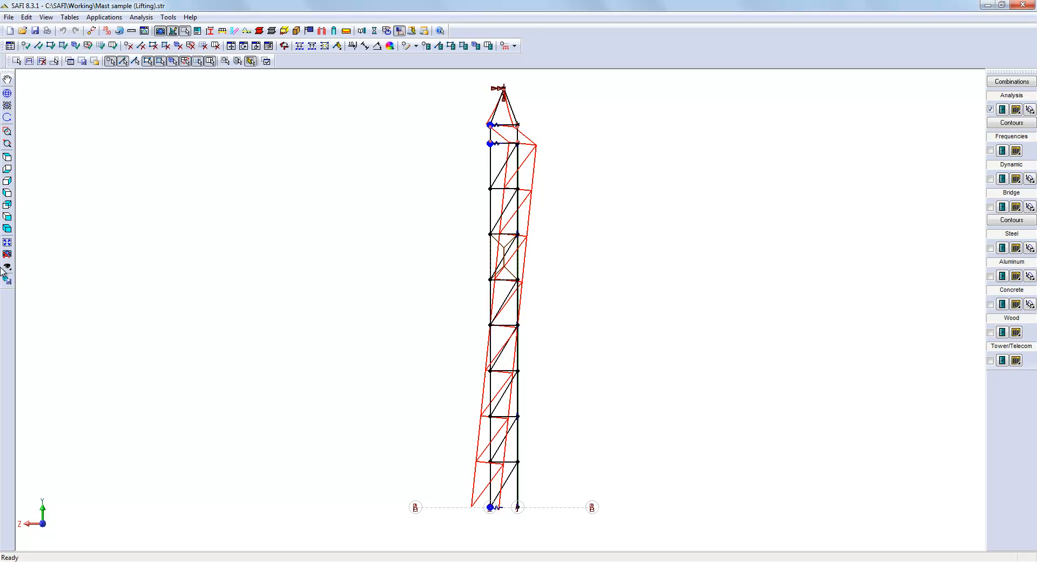
click(8, 228)
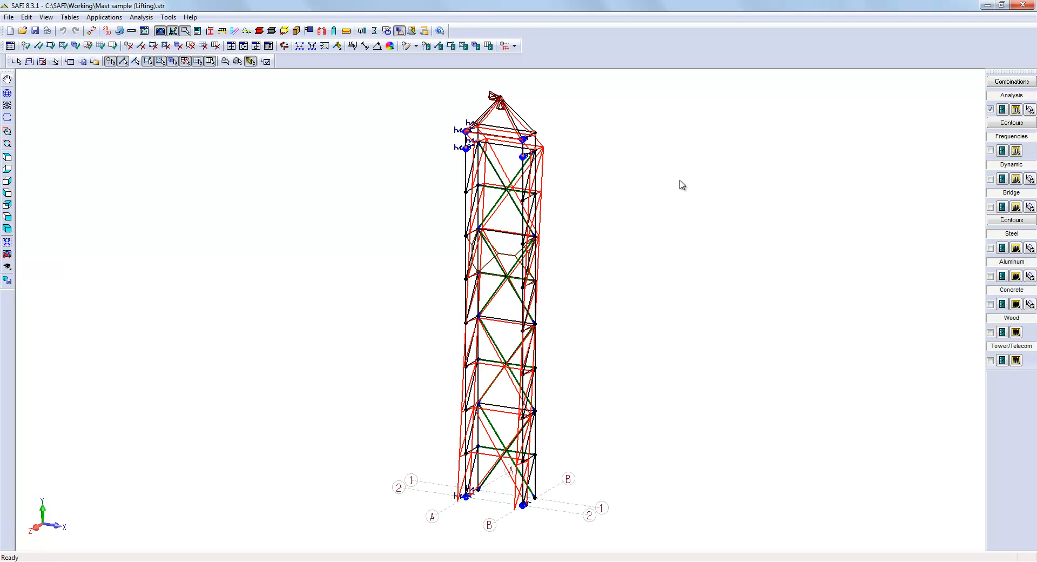
Step: Display the Rx and Rz support reactions on the structure and inspect them at the A2 base joint
click(1003, 110)
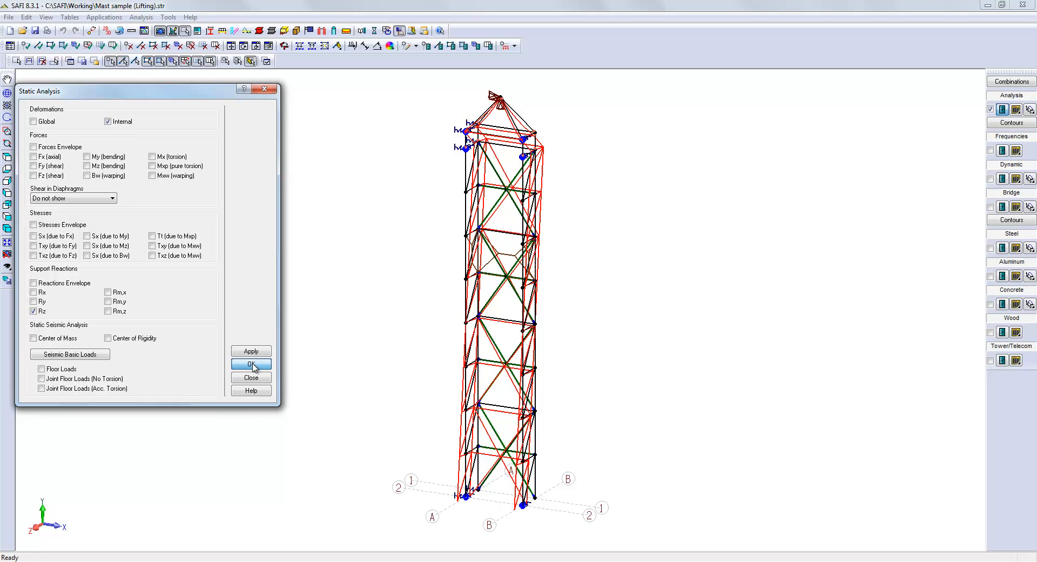
click(34, 293)
click(262, 355)
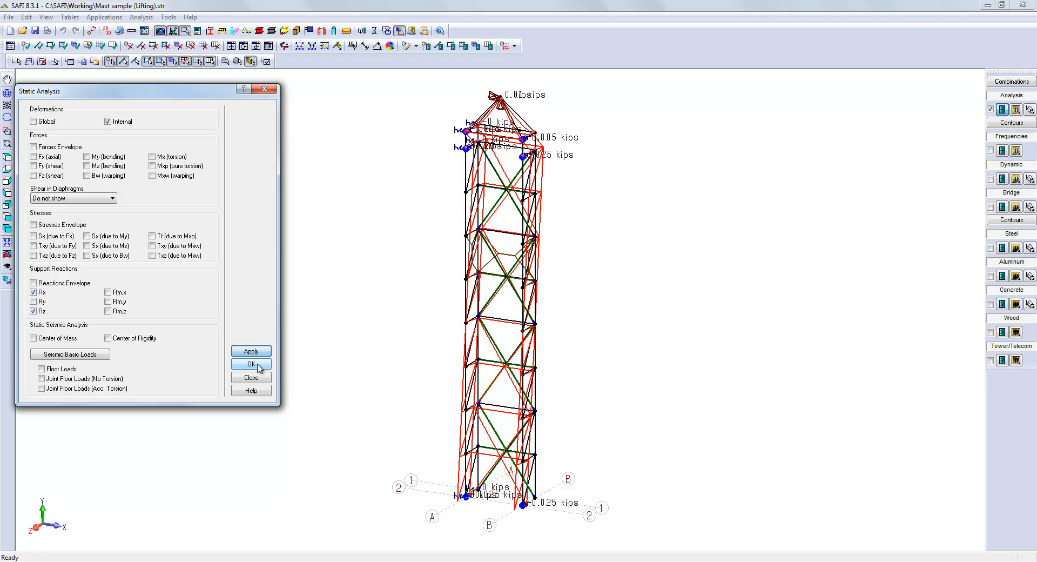
click(251, 364)
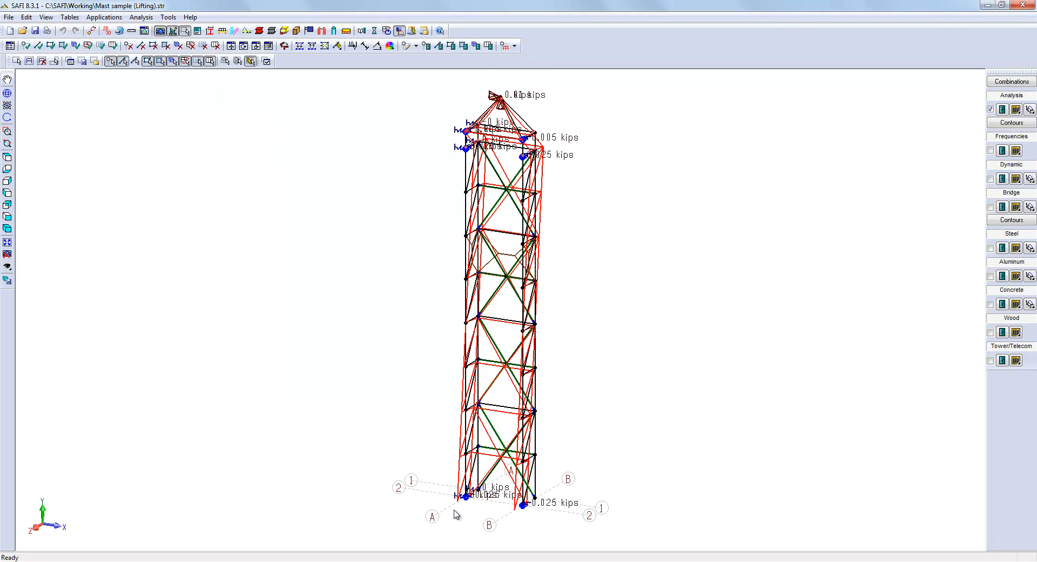
scroll(459, 511, up, 5)
scroll(481, 477, up, 5)
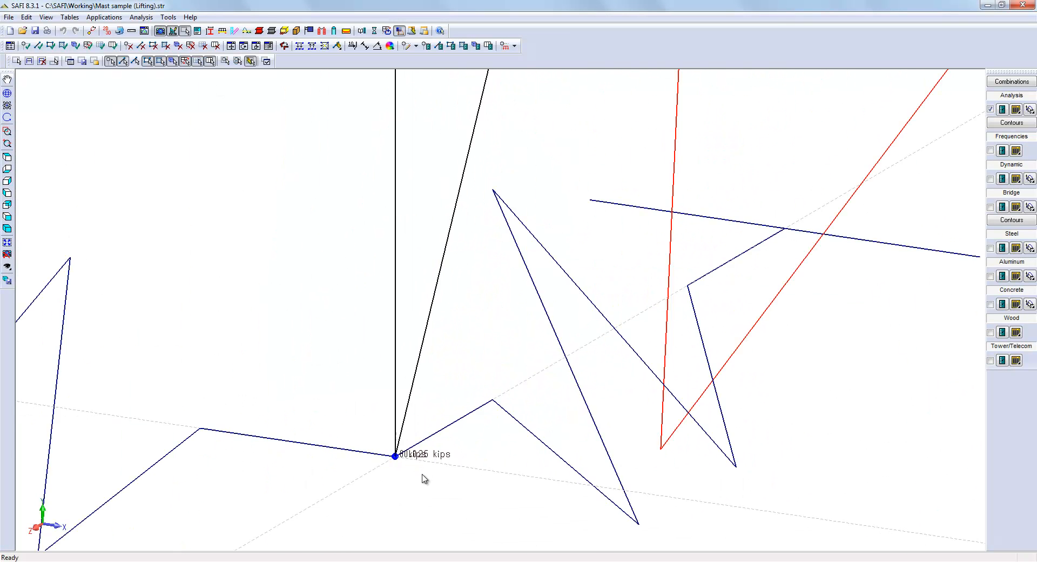
Step: Hide the Rx support reactions, leaving only Rz displayed, and inspect the reactions at the grid 2 base joints
click(1003, 109)
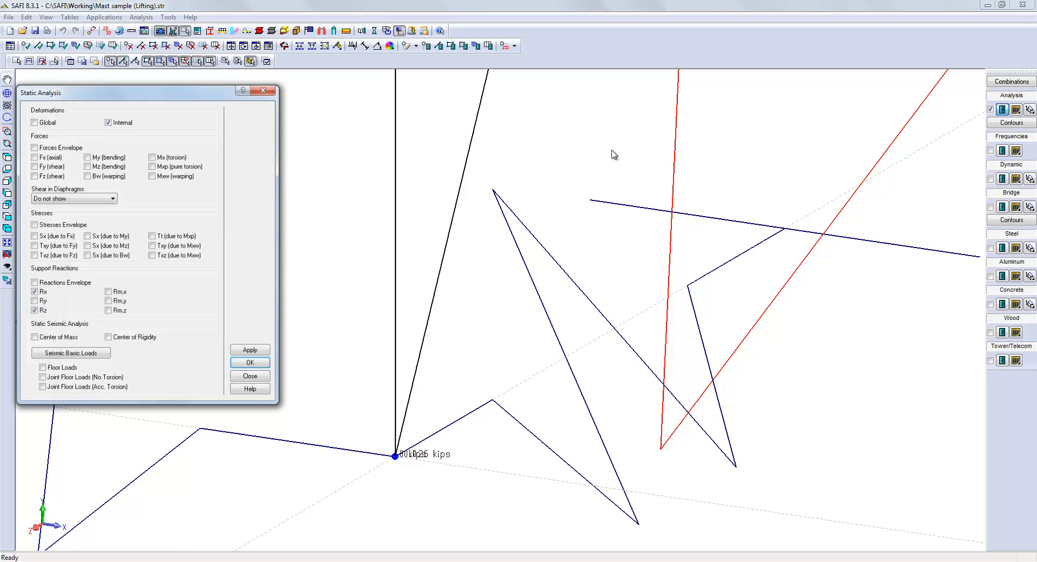
click(39, 294)
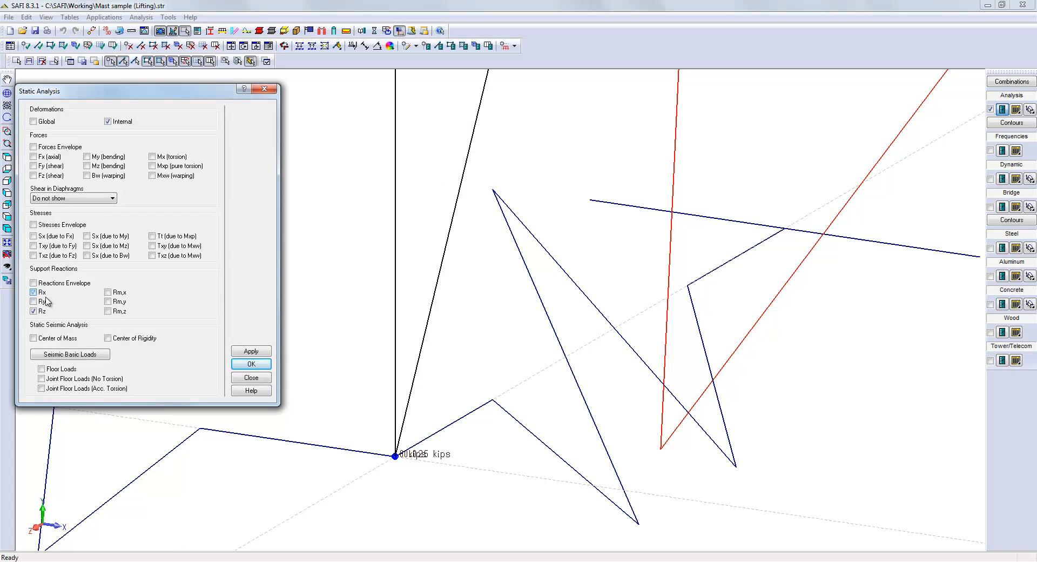
click(264, 354)
click(257, 377)
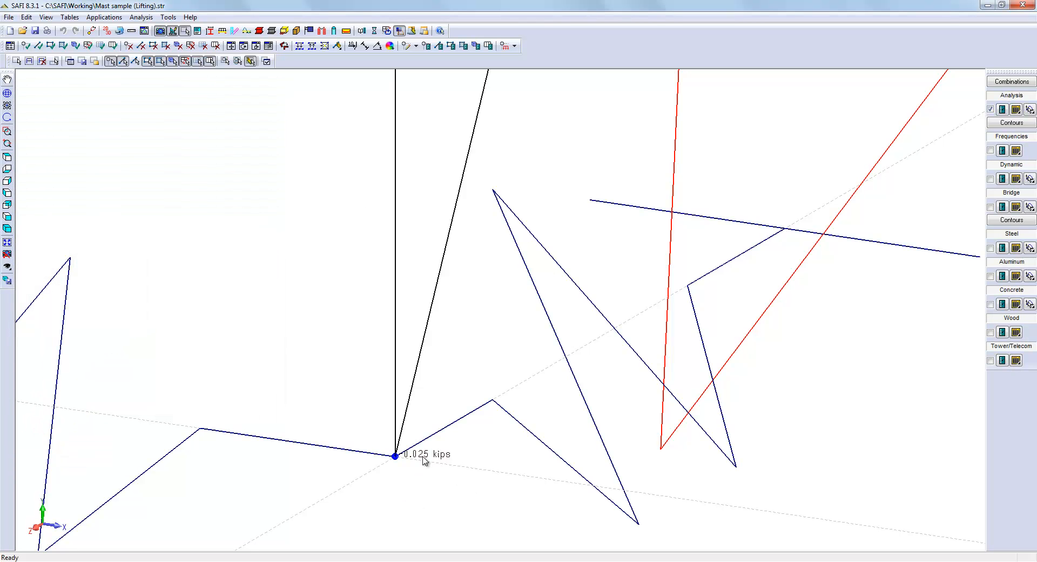
scroll(380, 440, down, 3)
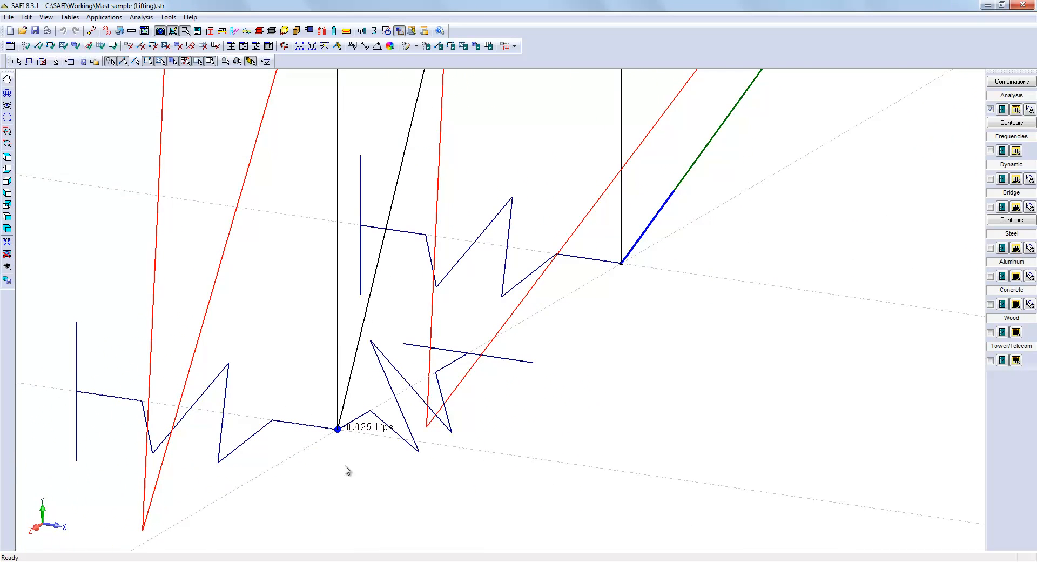
scroll(408, 449, down, 6)
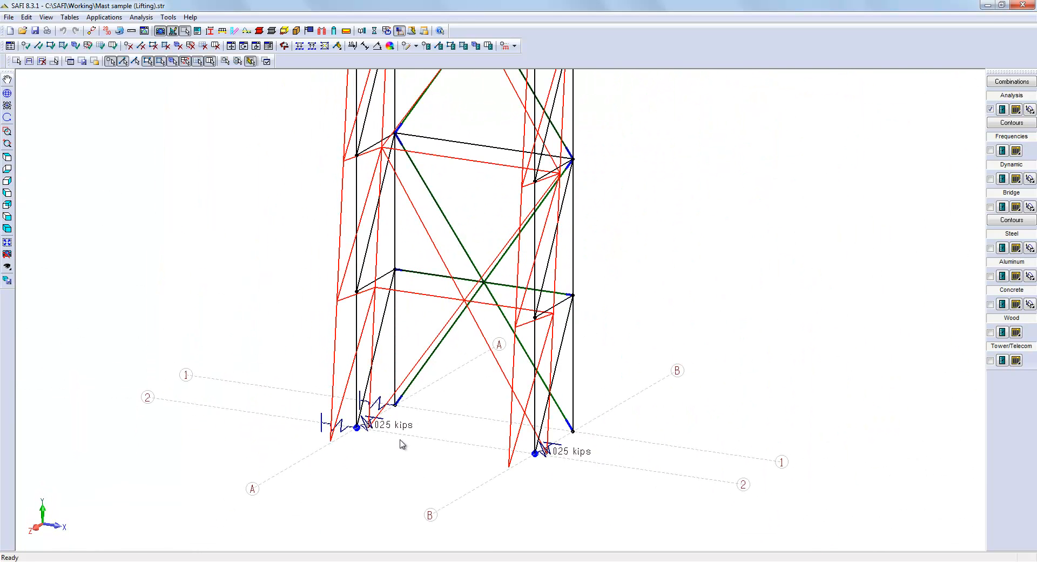
Step: Examine the Rz spring reactions and the mast's tilt in the right and front views, clearing the joint selection
click(8, 182)
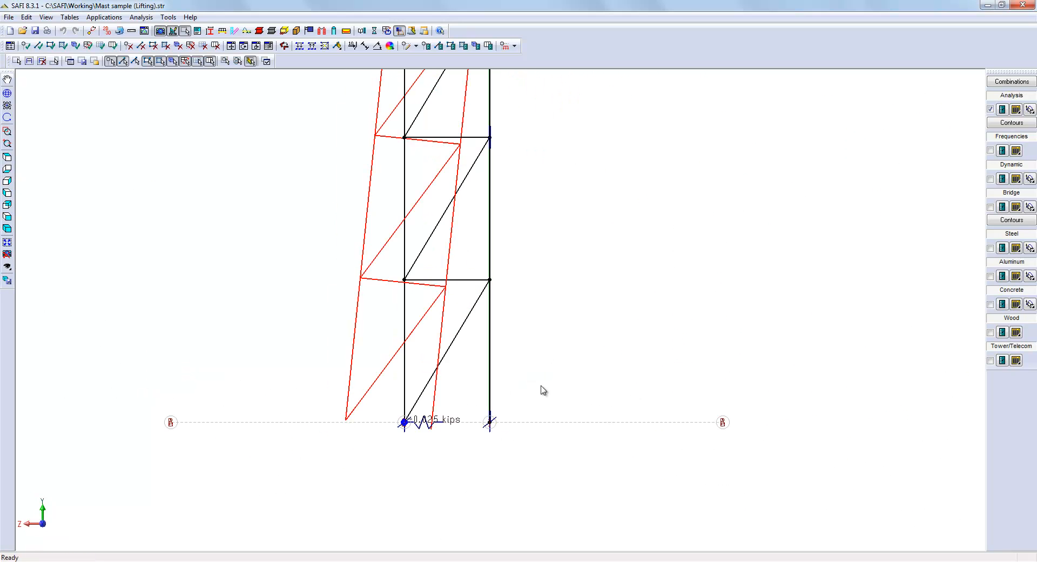
scroll(532, 481, down, 5)
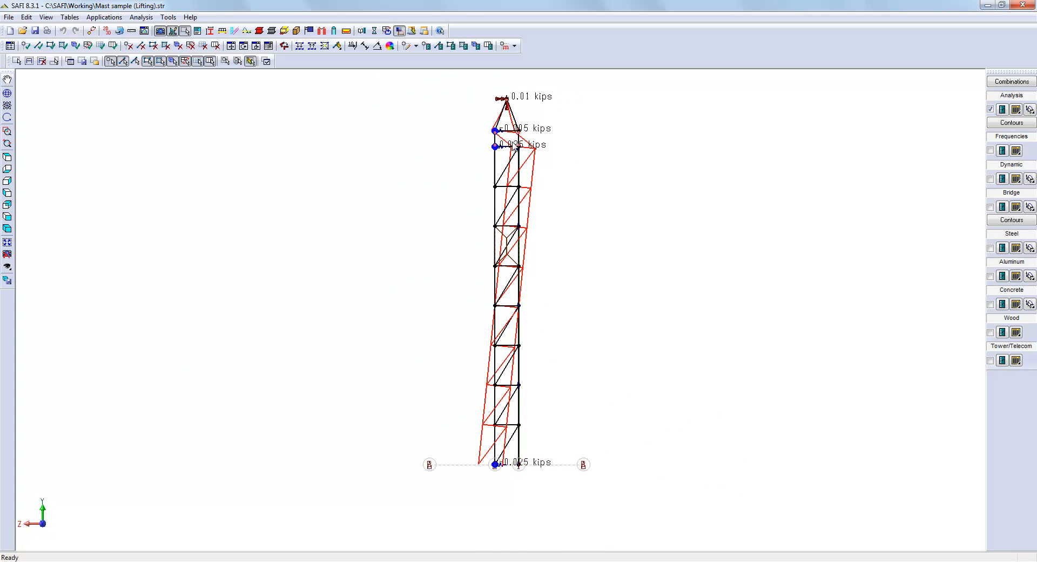
scroll(515, 146, up, 2)
scroll(520, 212, down, 2)
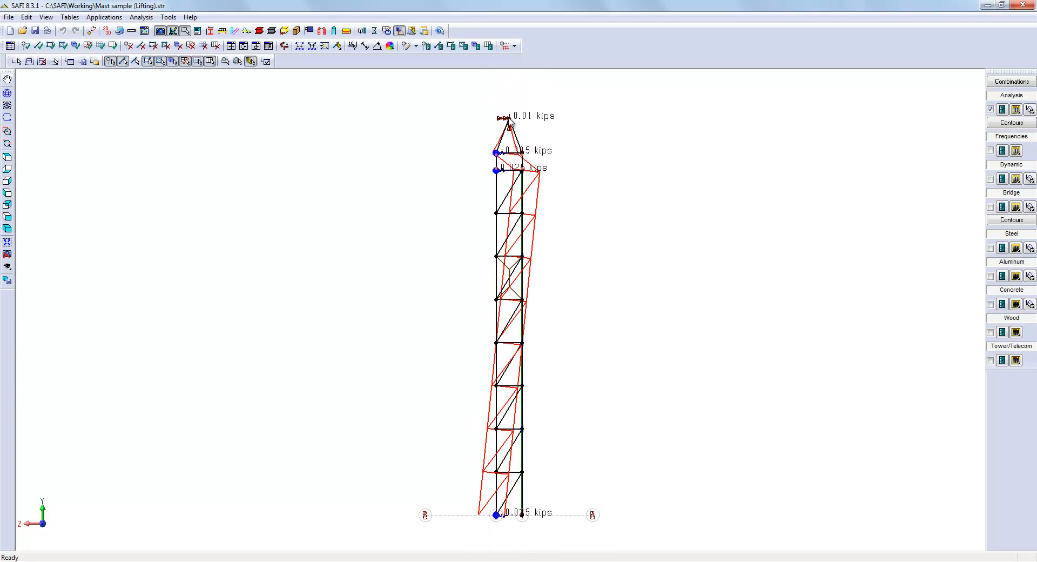
scroll(510, 120, up, 2)
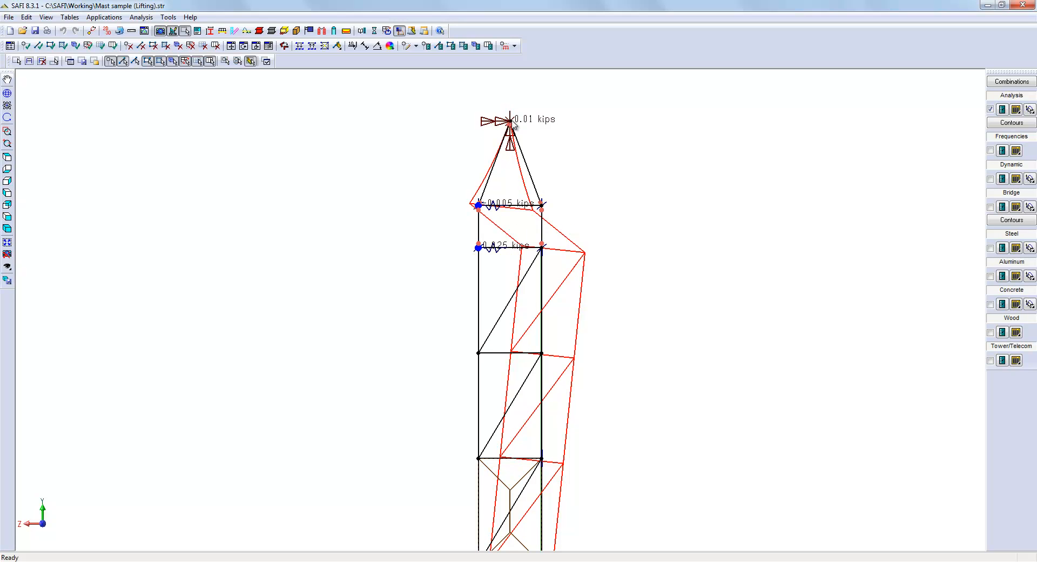
scroll(513, 122, down, 3)
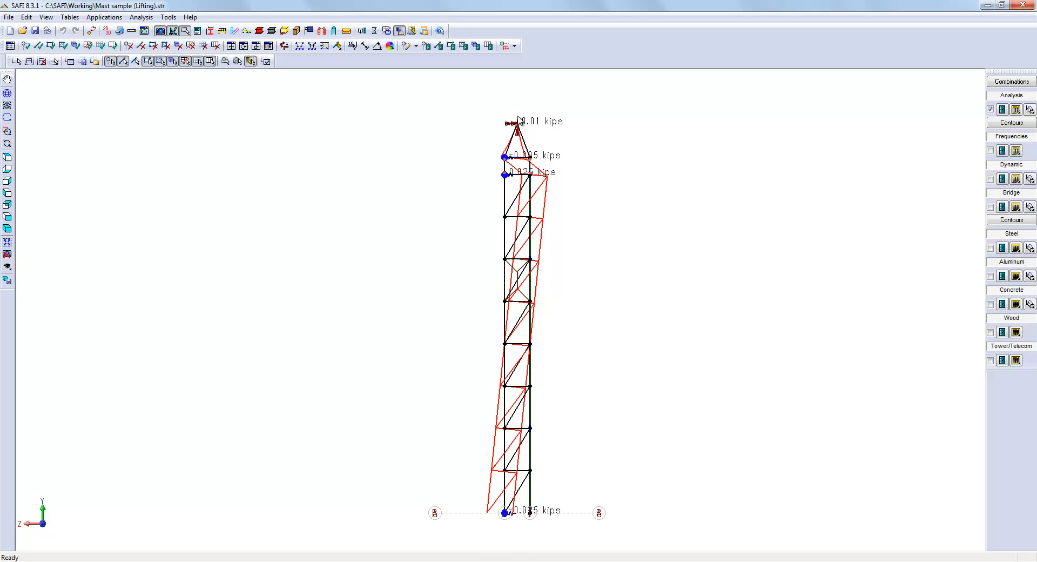
click(658, 263)
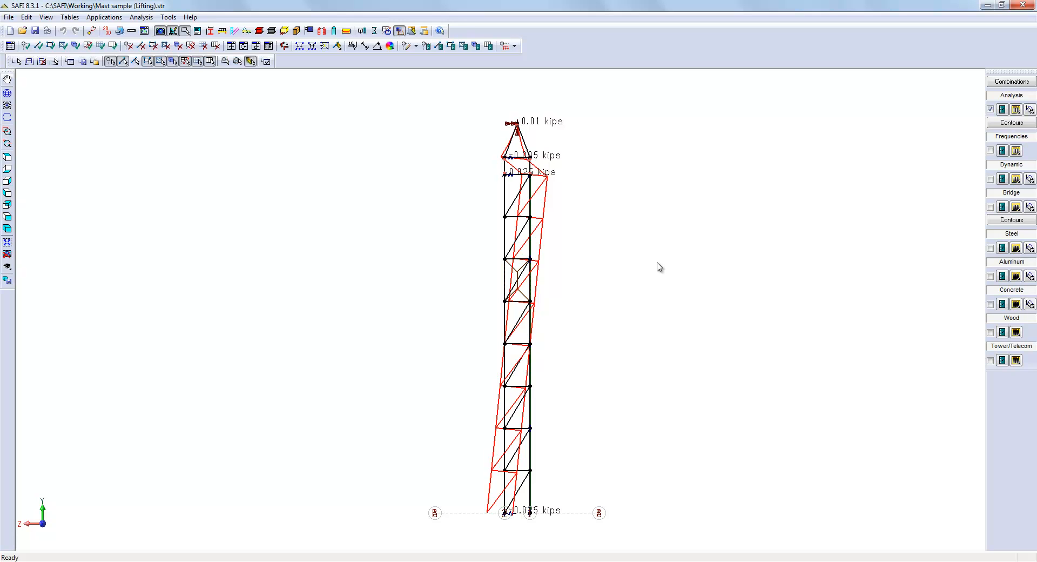
click(8, 228)
click(6, 217)
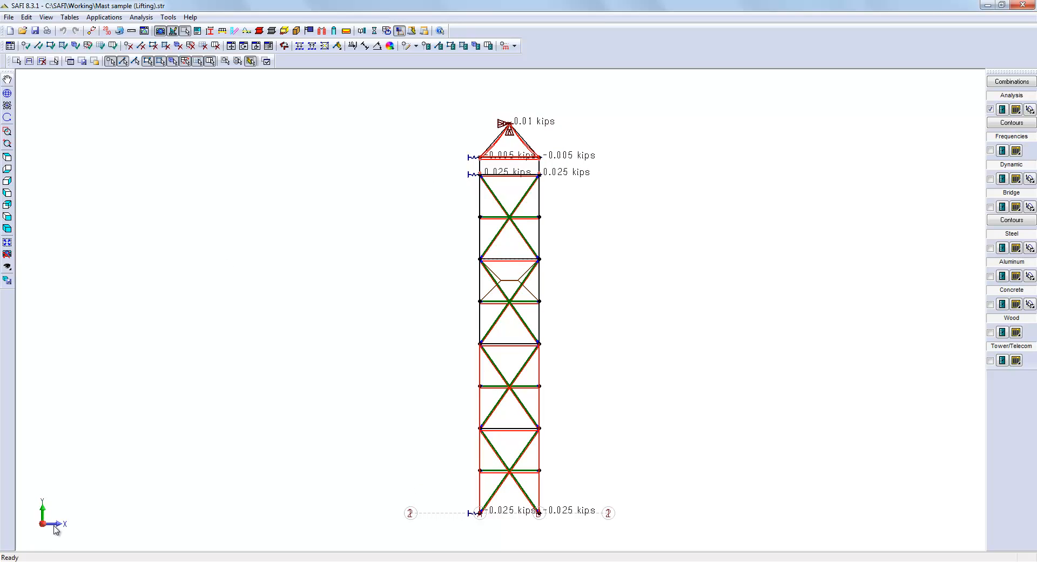
click(7, 181)
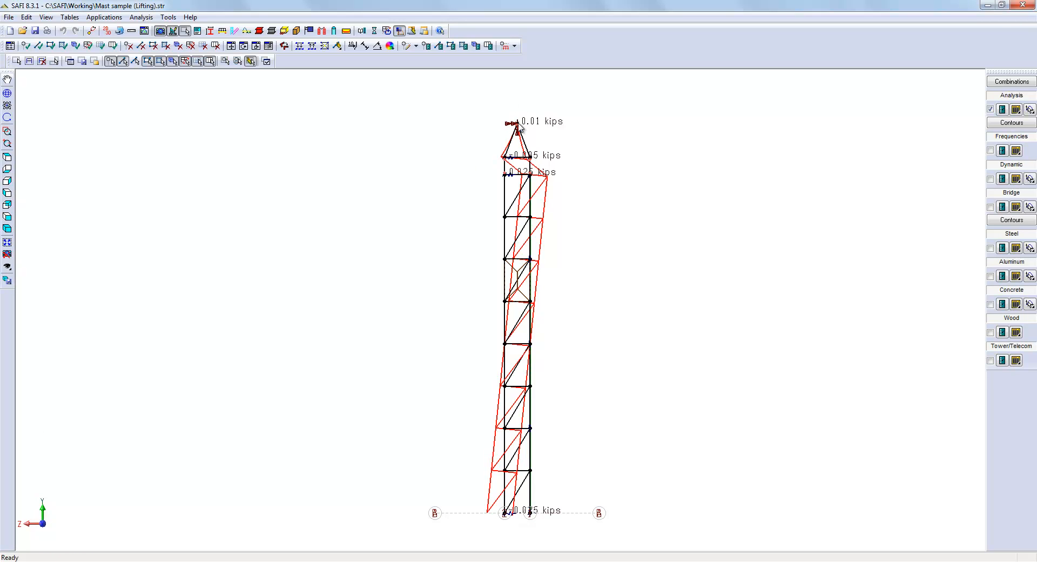
Step: Calculate the loads' centre of gravity for the whole structure with all loads and combinations, and locate the FY force of combination D
click(513, 46)
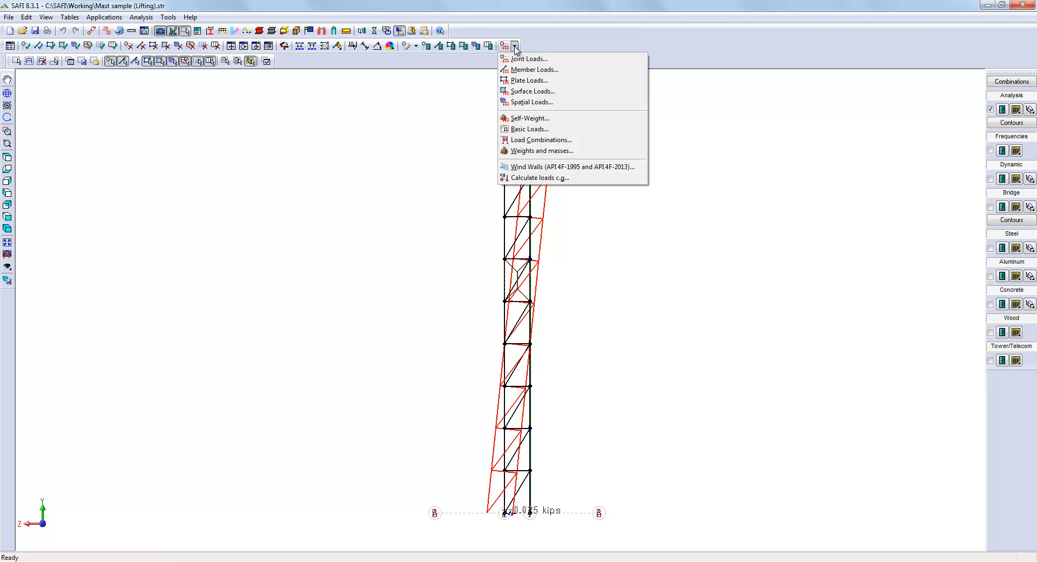
click(535, 178)
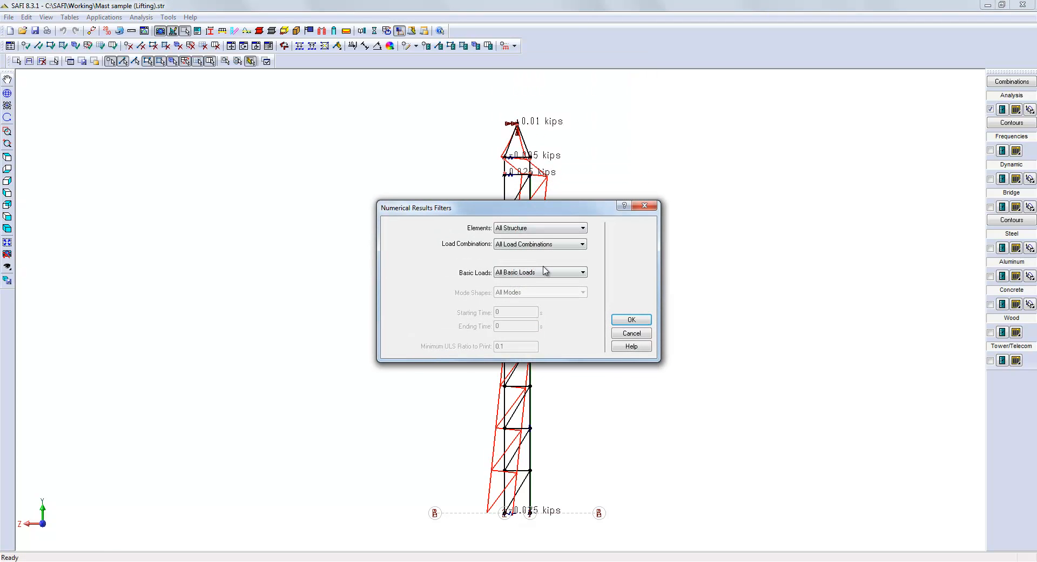
click(630, 318)
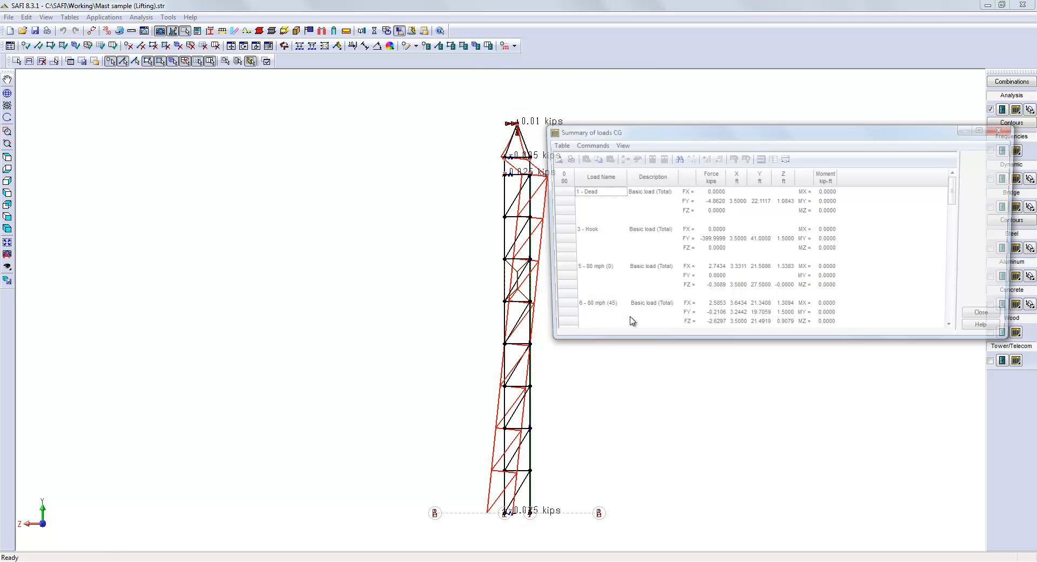
drag(963, 188, 958, 254)
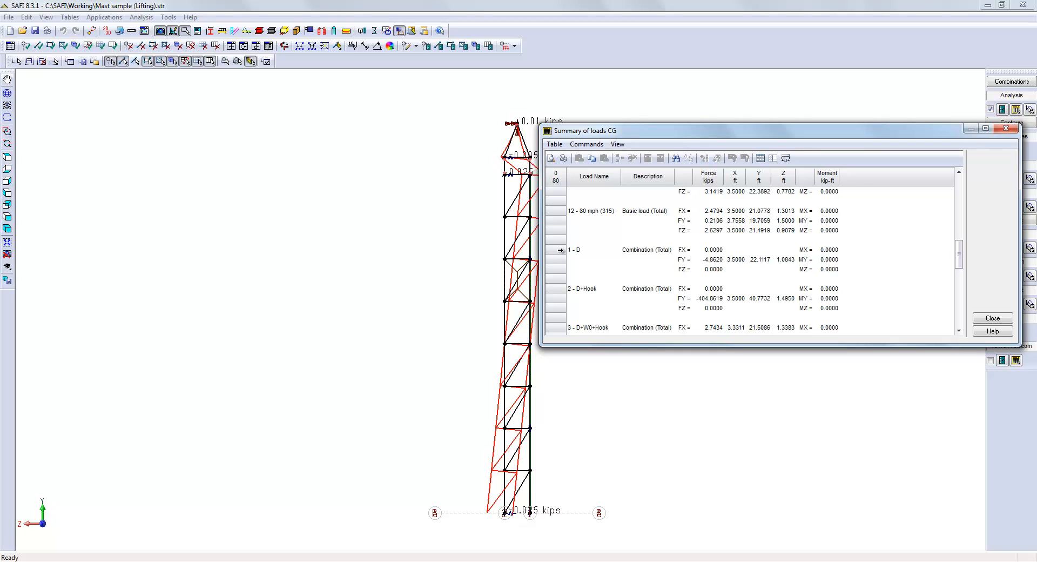
click(712, 260)
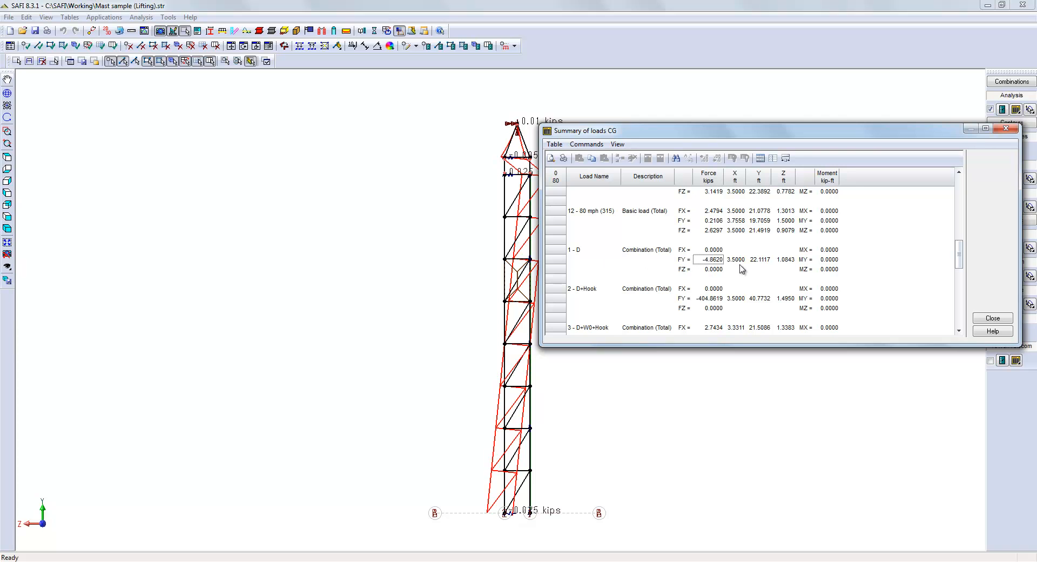
Step: Copy the Z coordinate of combination D's FY force from the loads' centre-of-gravity summary and close the summary
click(786, 262)
right_click(788, 263)
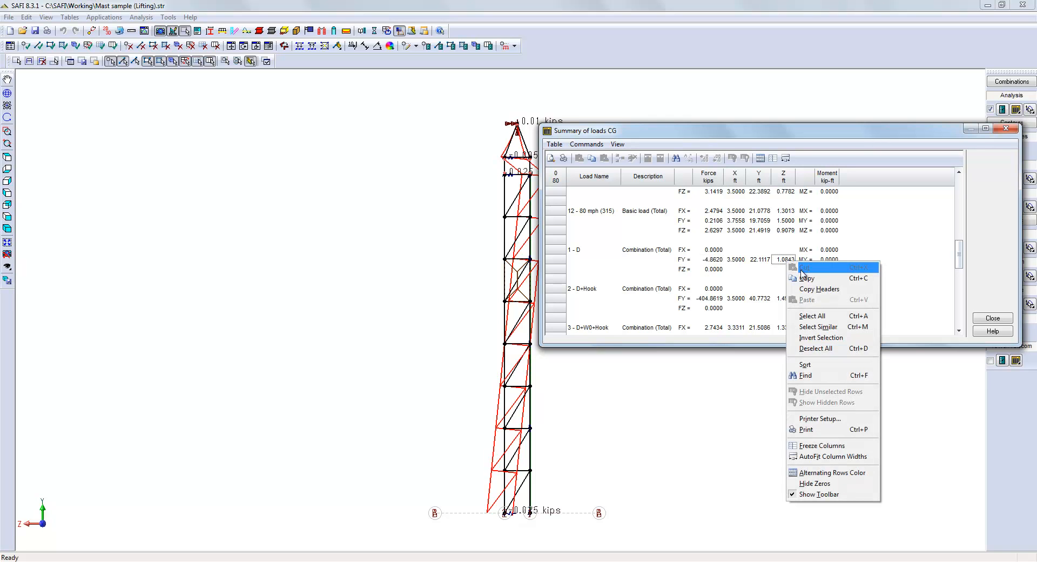
click(792, 273)
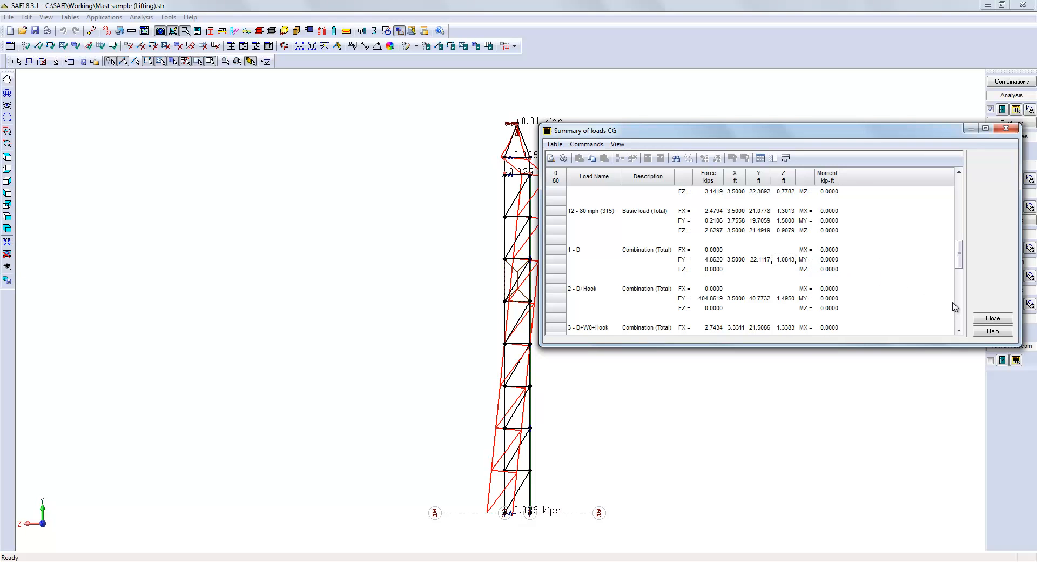
click(992, 319)
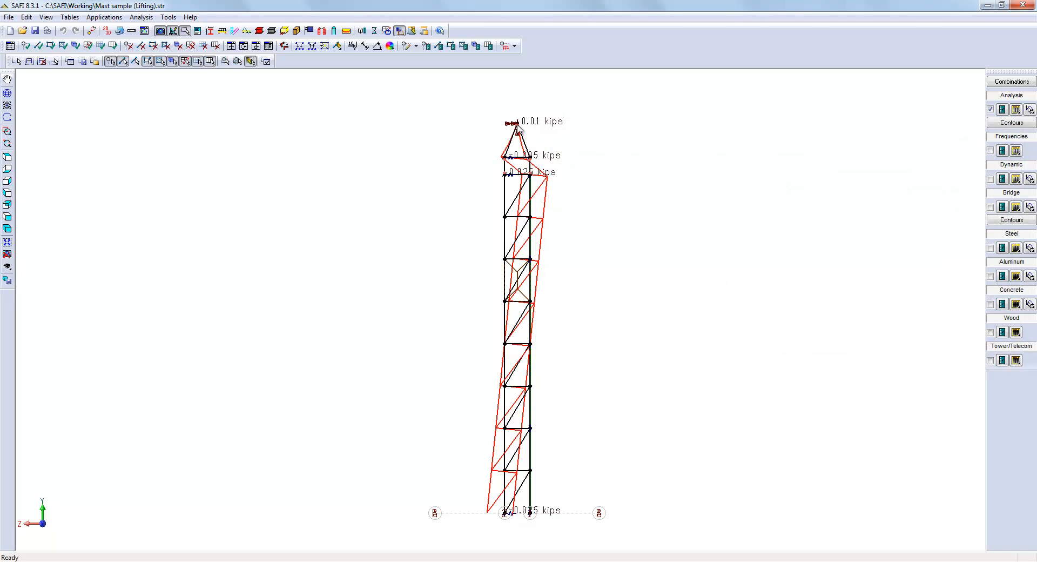
Step: Set the Z coordinate of the sling's top joint to 1.0843 ft
click(417, 46)
click(432, 60)
click(517, 124)
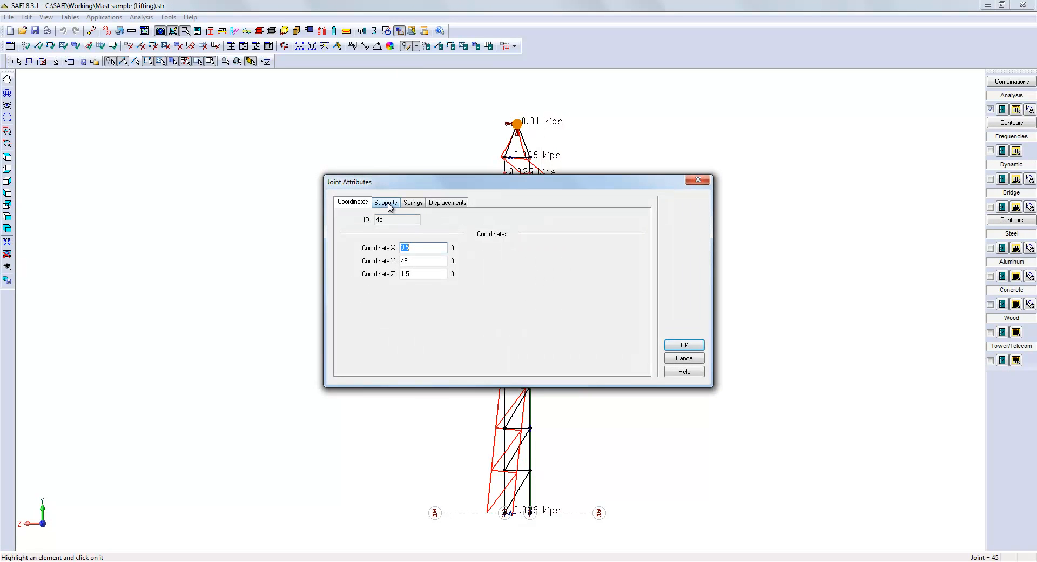
click(419, 274)
text(1.0843)
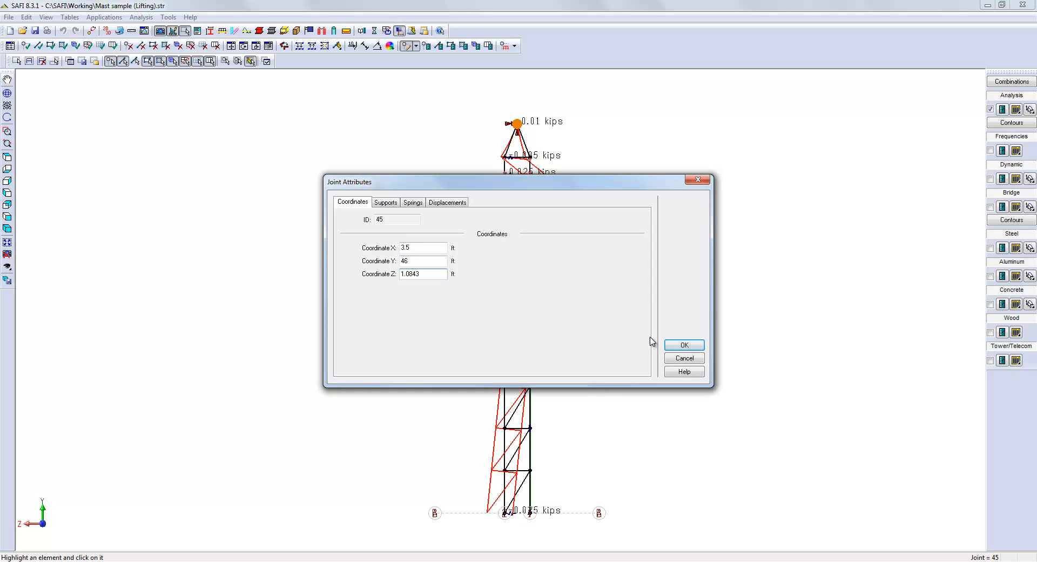
click(673, 349)
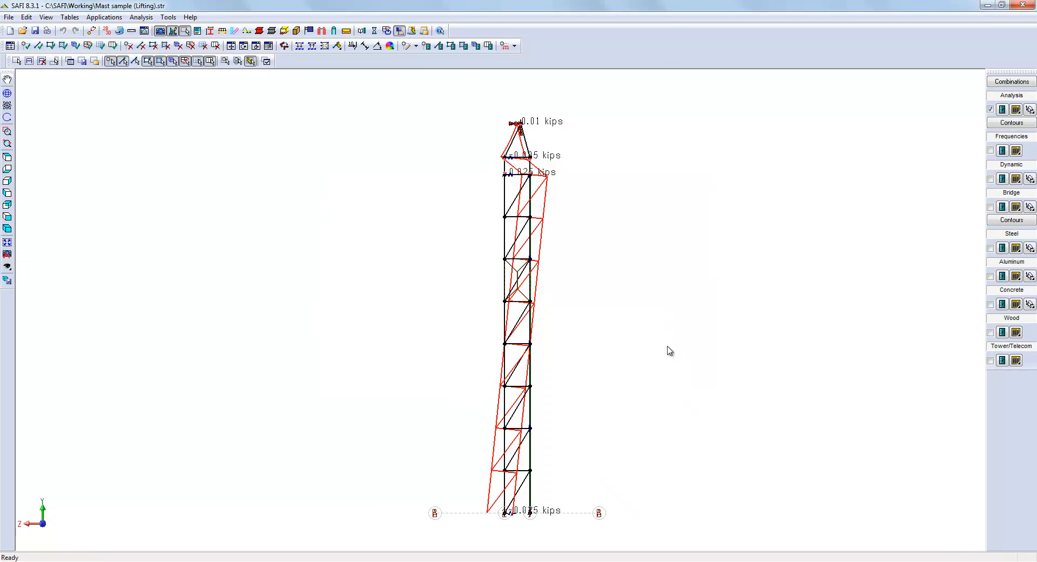
Step: Save the changes and rerun the static linear analysis with steel verification
click(375, 31)
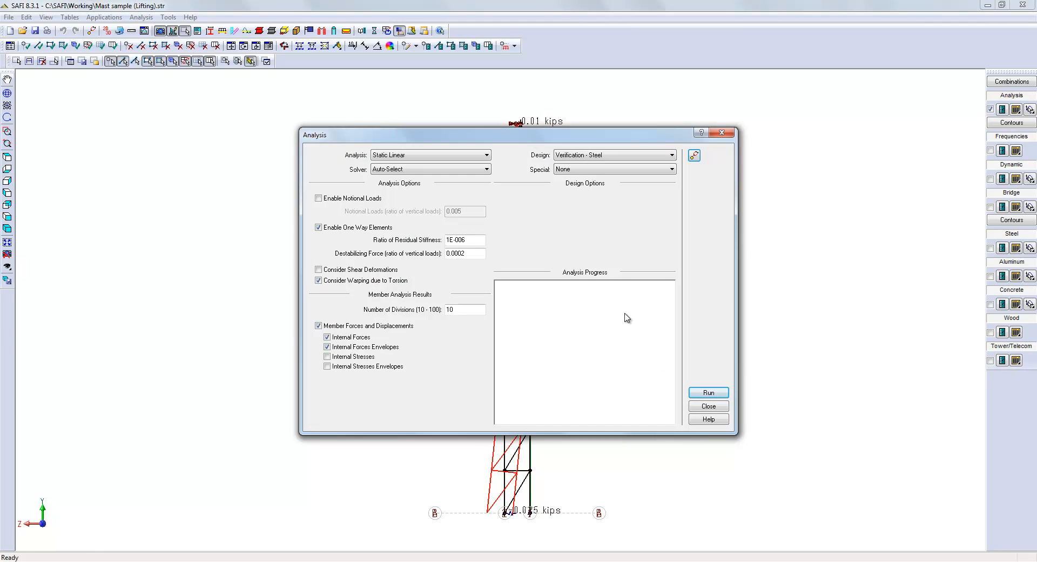
click(713, 392)
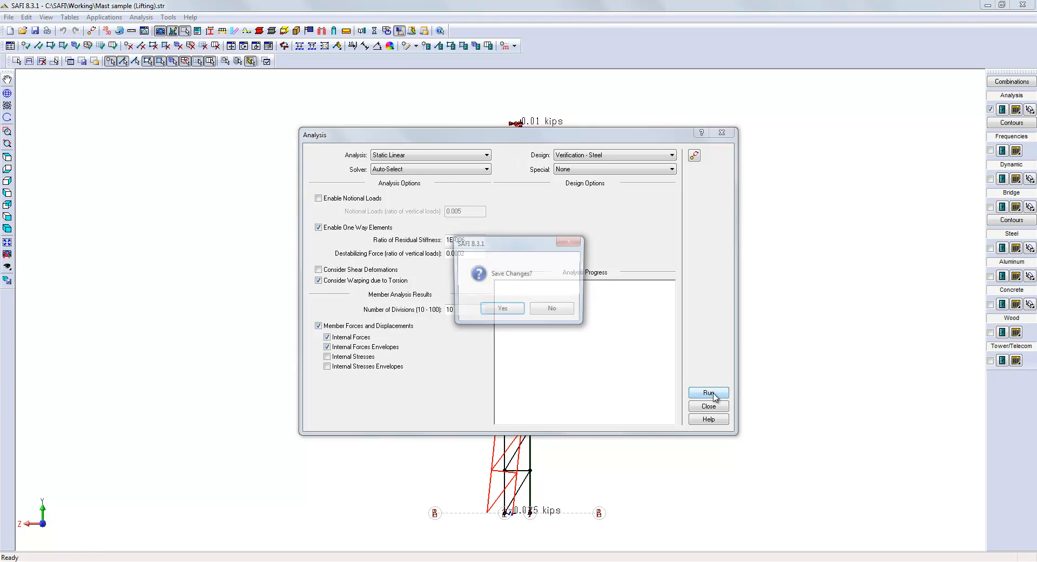
click(515, 321)
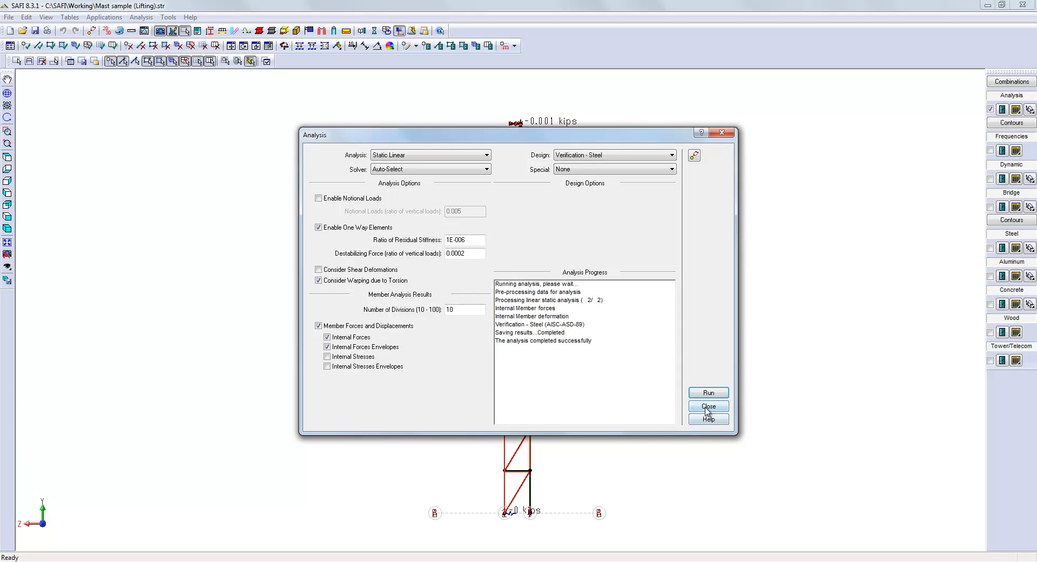
click(706, 408)
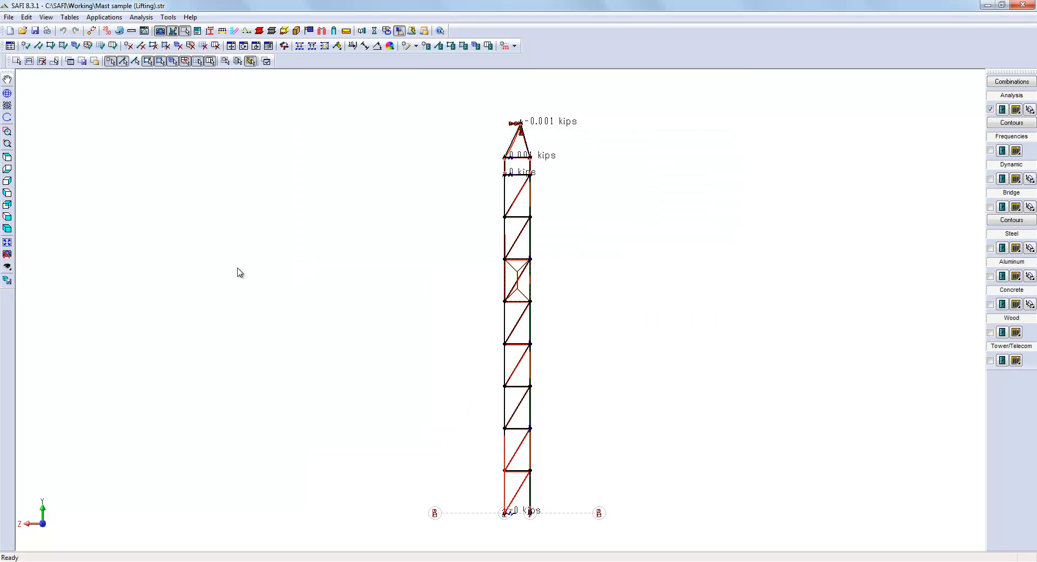
Step: Show only the Fx axial forces on the mast in a 3D view, hiding the global deformations and Rz reactions
click(7, 229)
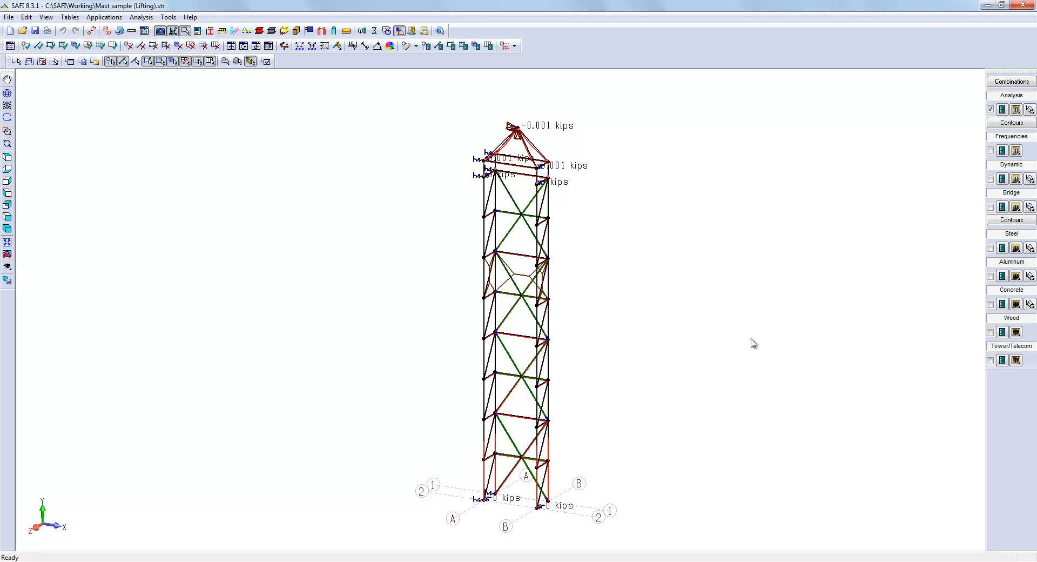
click(1003, 109)
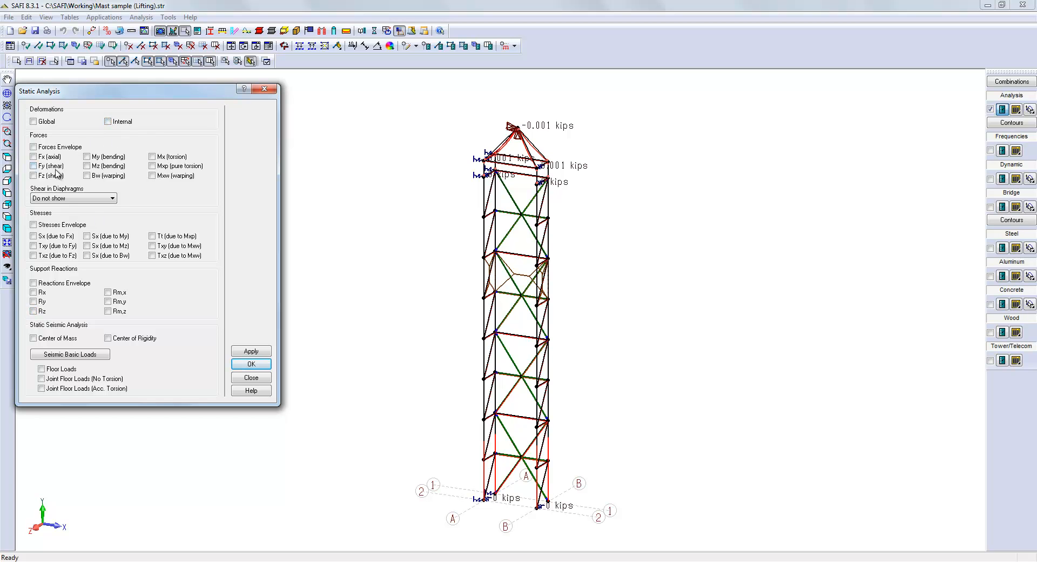
click(259, 356)
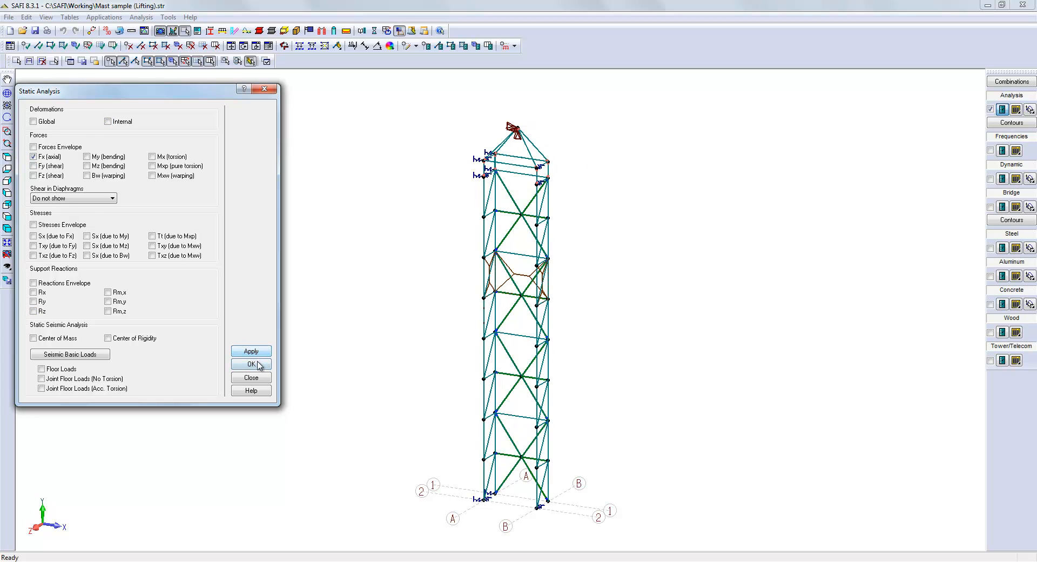
click(258, 365)
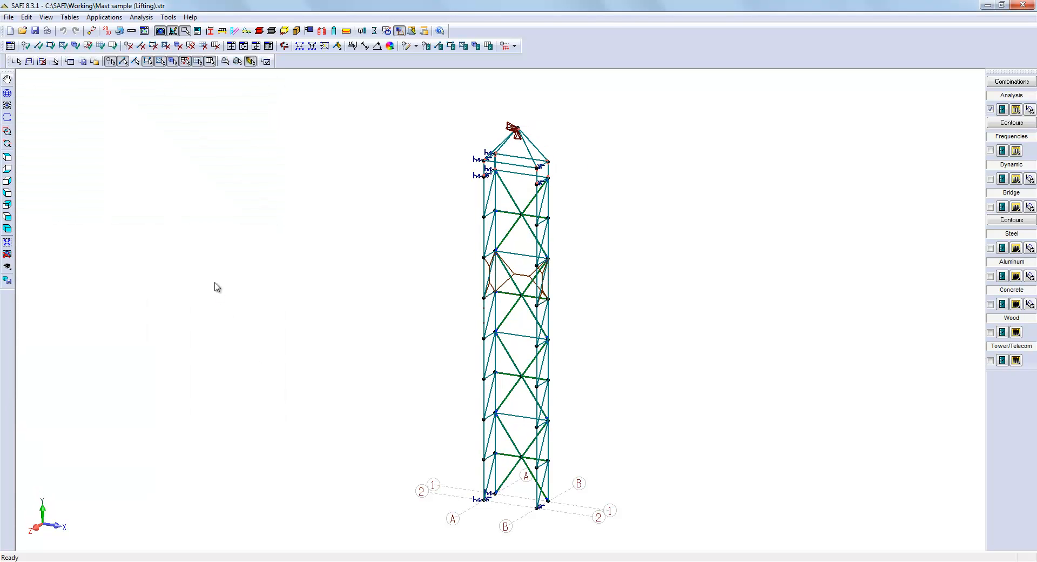
Step: Set the display scale of the members' axial forces to 1 kip drawn as 1 ft
click(144, 32)
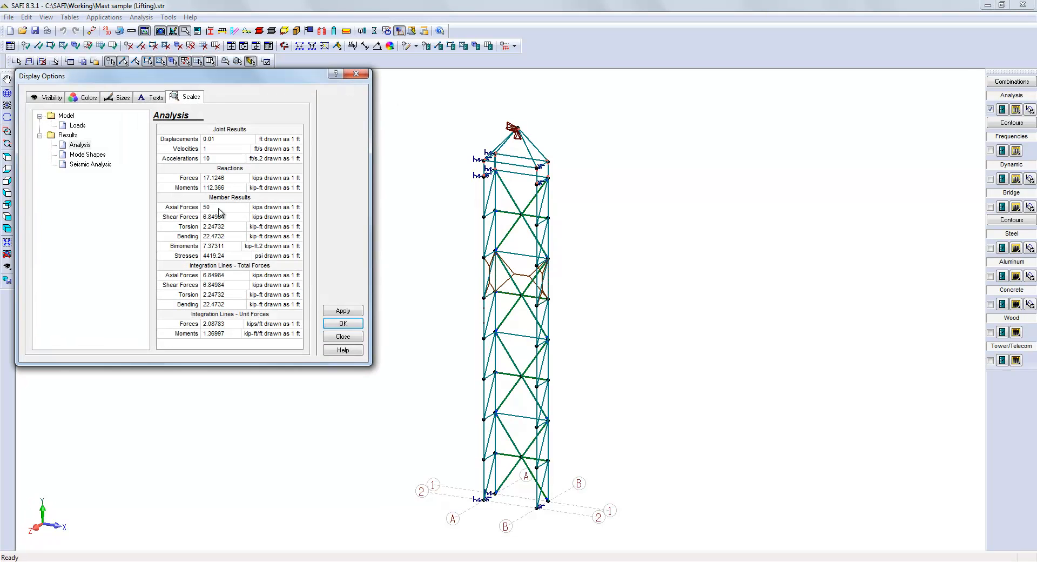
click(222, 208)
click(340, 312)
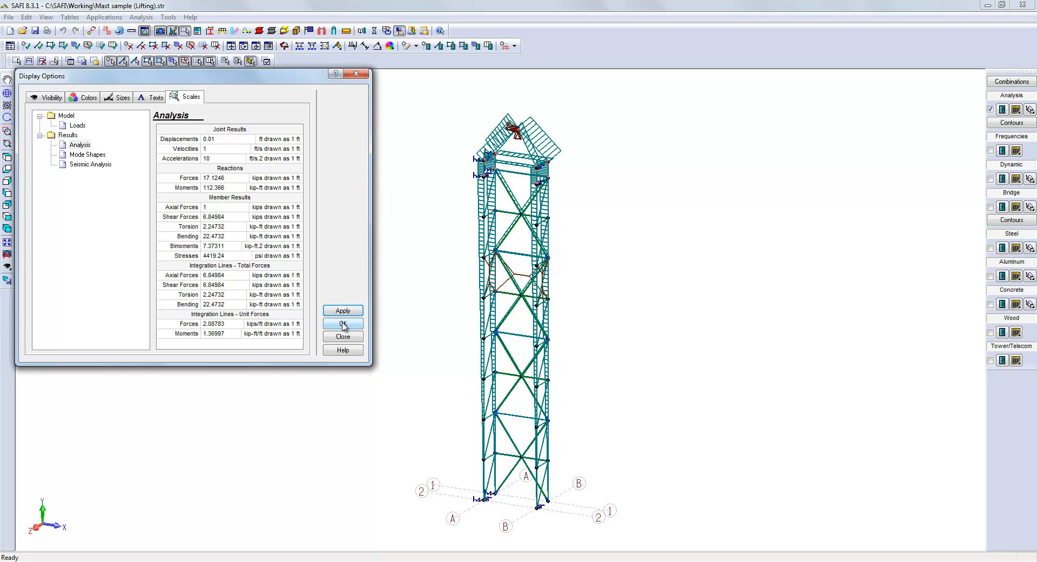
click(343, 325)
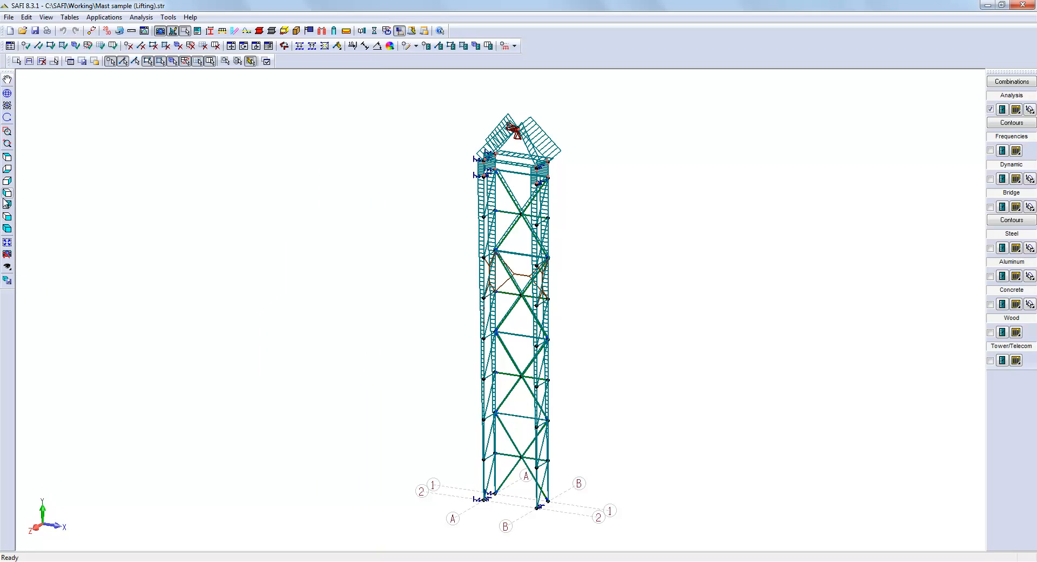